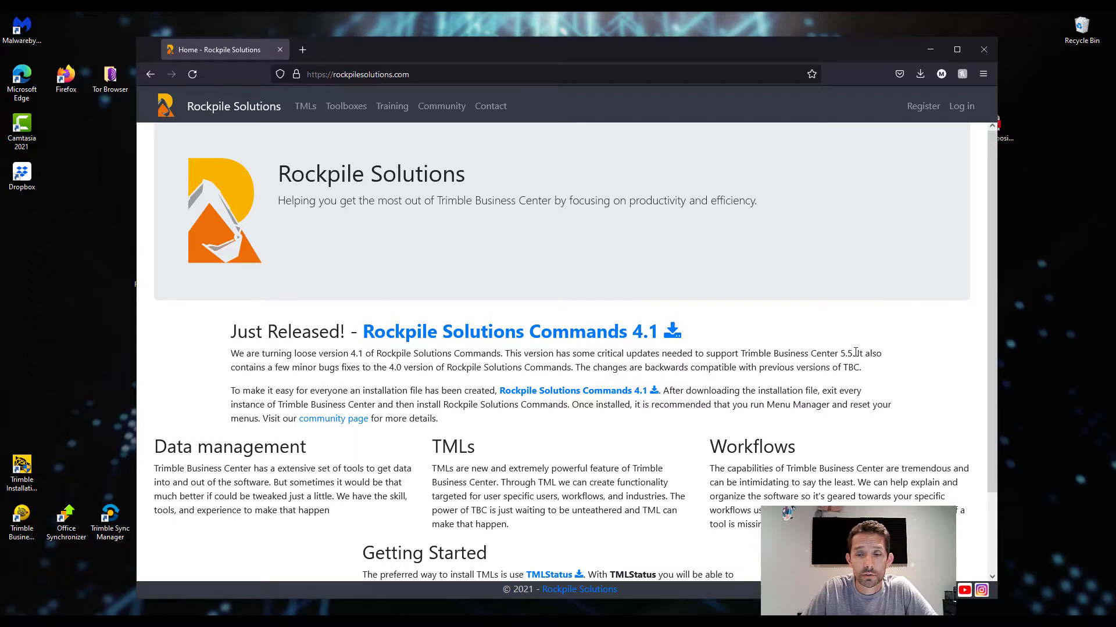
Step: Launch the Rockpile Solutions Commands 4.1 installer from the desktop, allowing it to run past the SmartScreen warning
left_click_drag(854, 353, 829, 353)
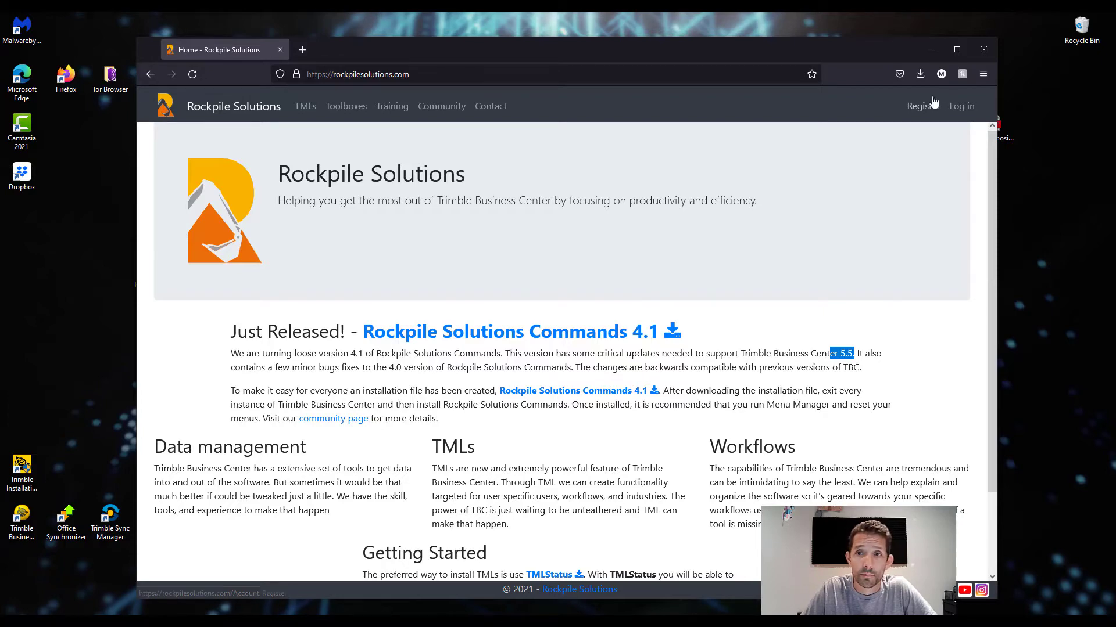
left_click(930, 51)
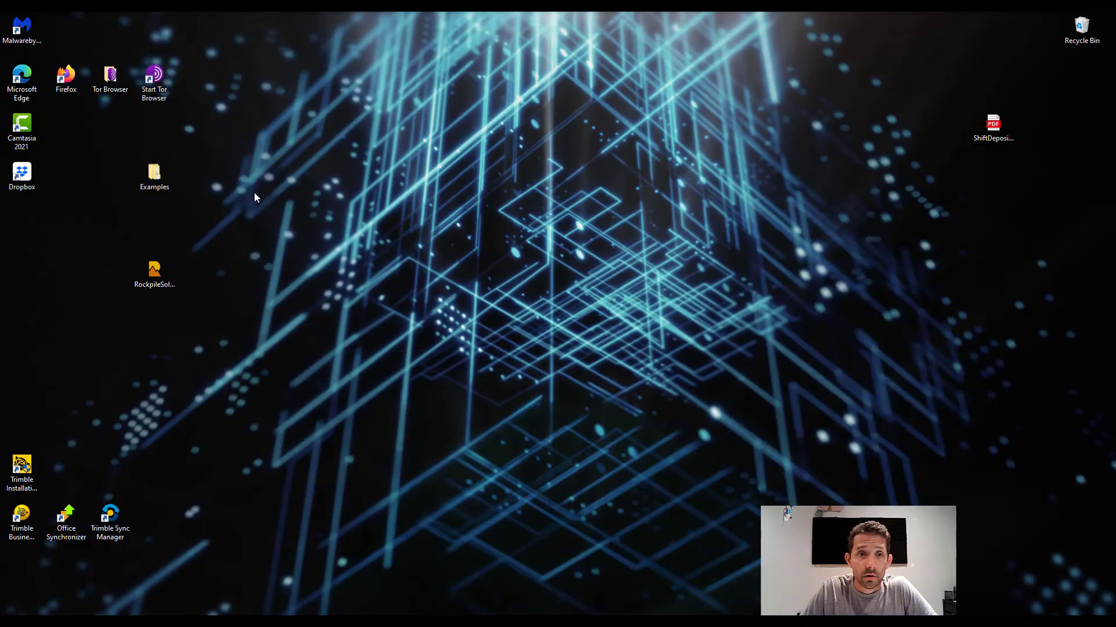
left_click(156, 268)
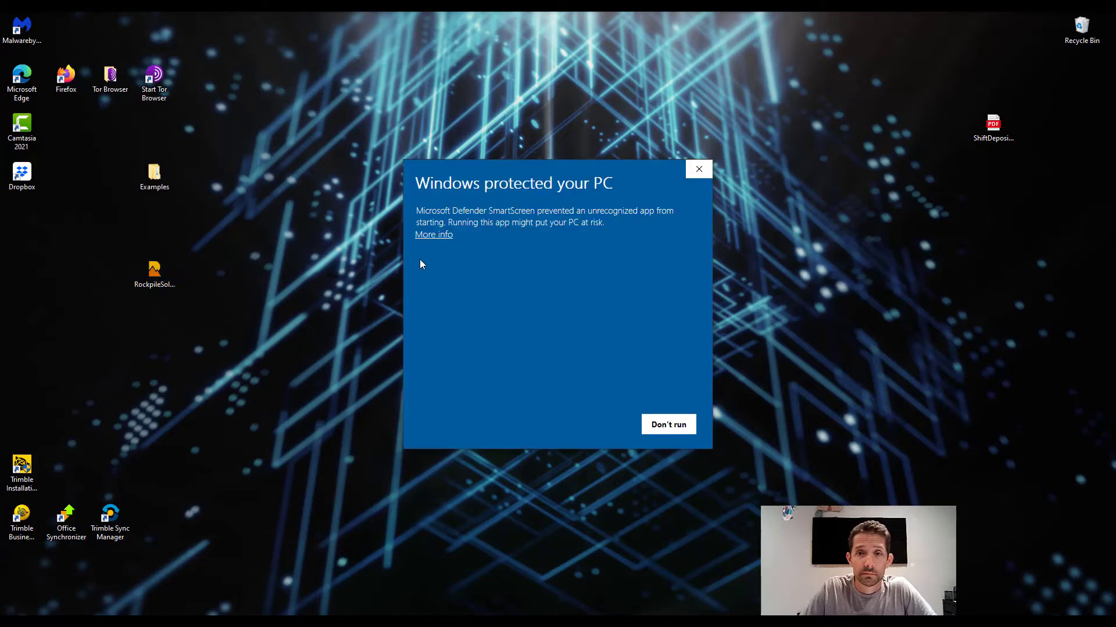
left_click(445, 236)
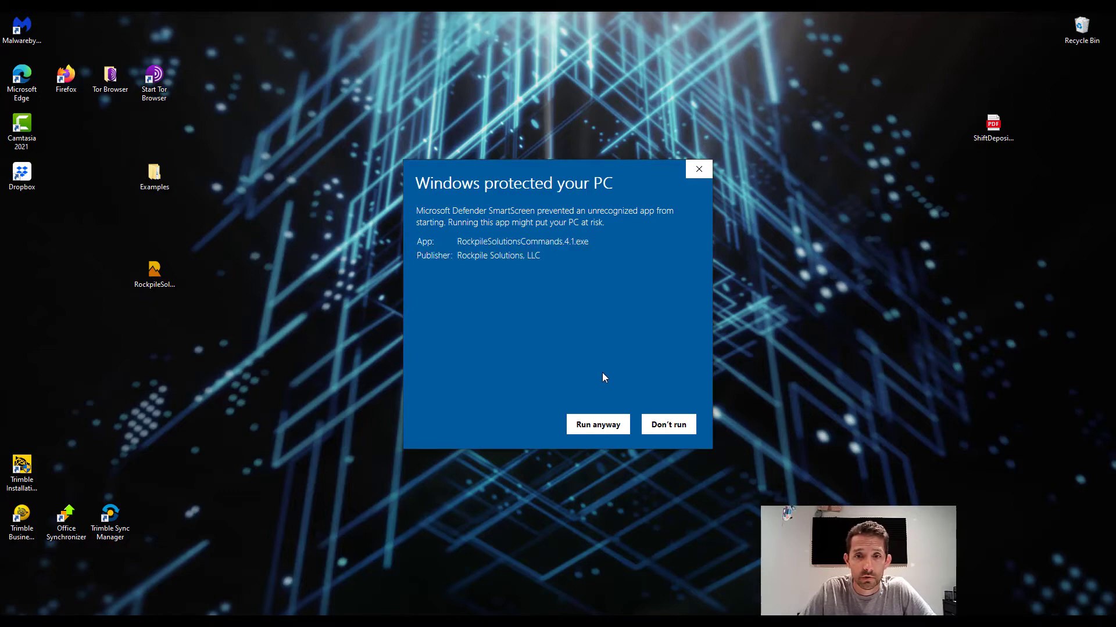
left_click(596, 426)
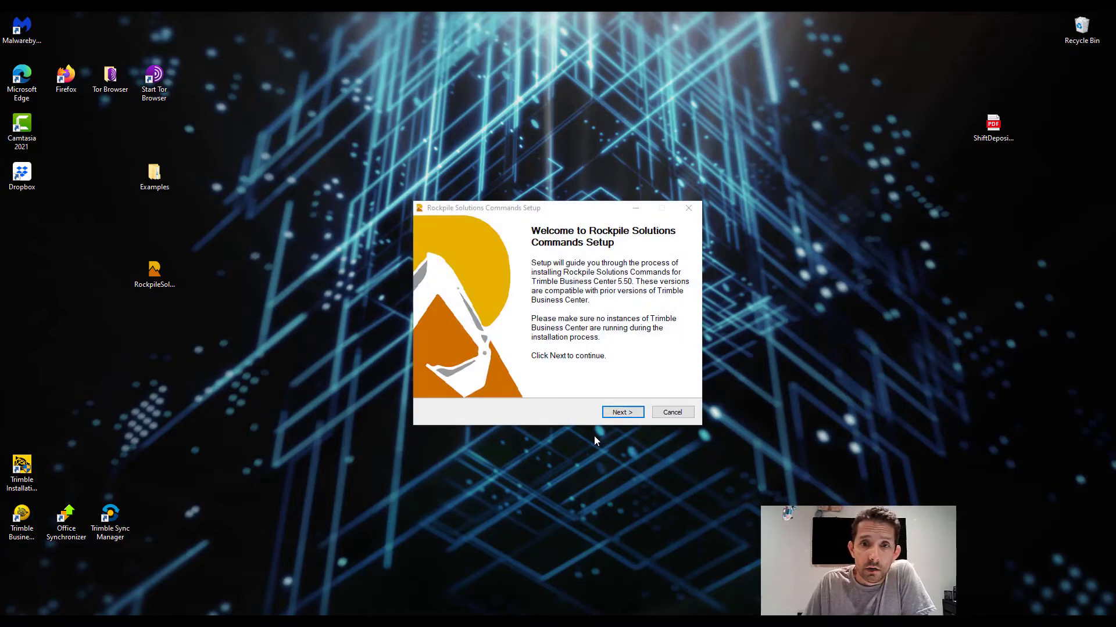
Step: Complete the Rockpile Solutions Commands setup by accepting the license agreement and closing the installer
left_click(616, 414)
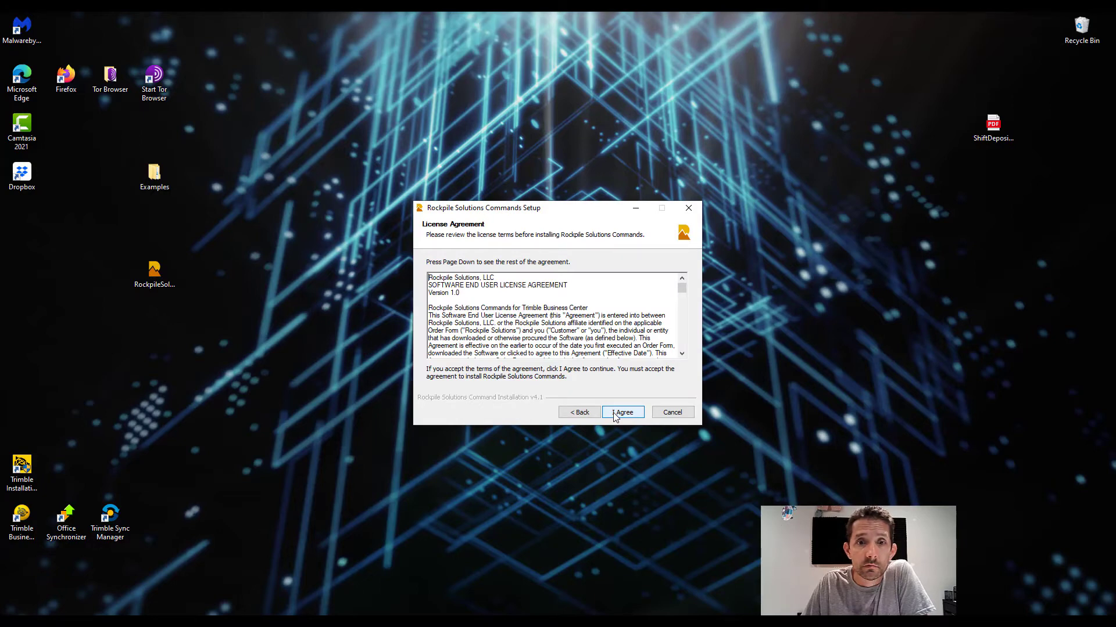
left_click(615, 414)
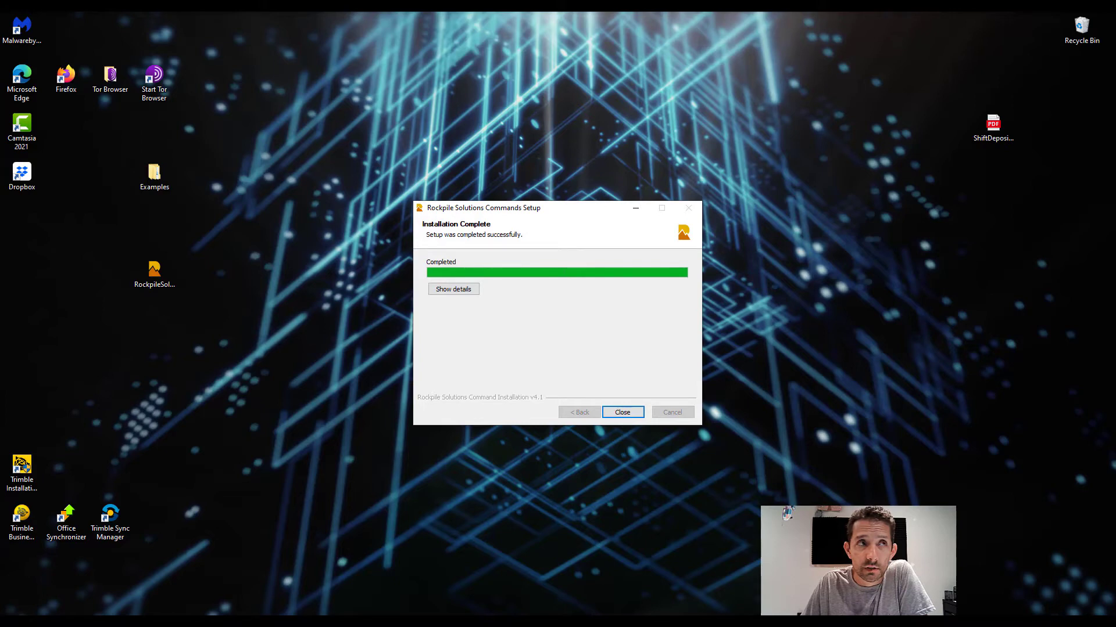
left_click(585, 170)
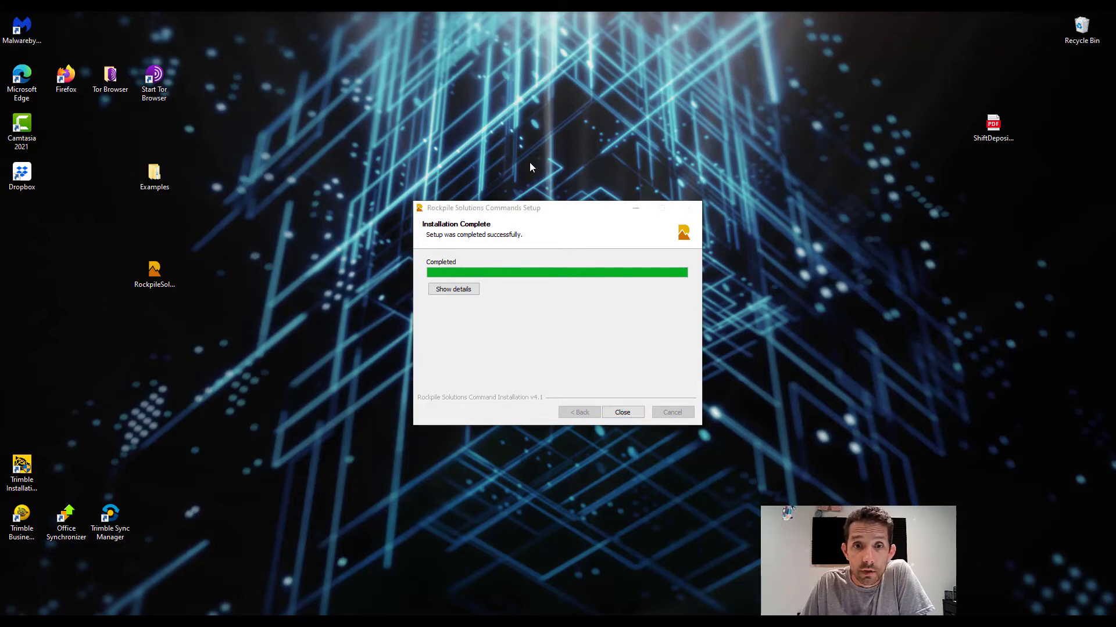
left_click(621, 410)
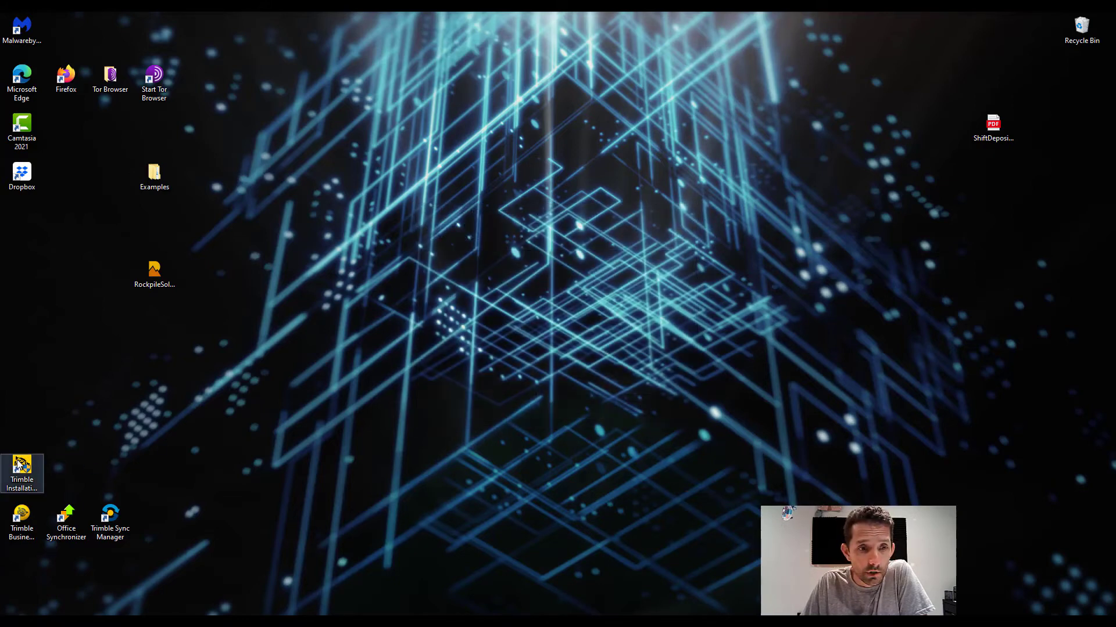
Step: Launch Trimble Business Center and open a new blank project
left_click(19, 514)
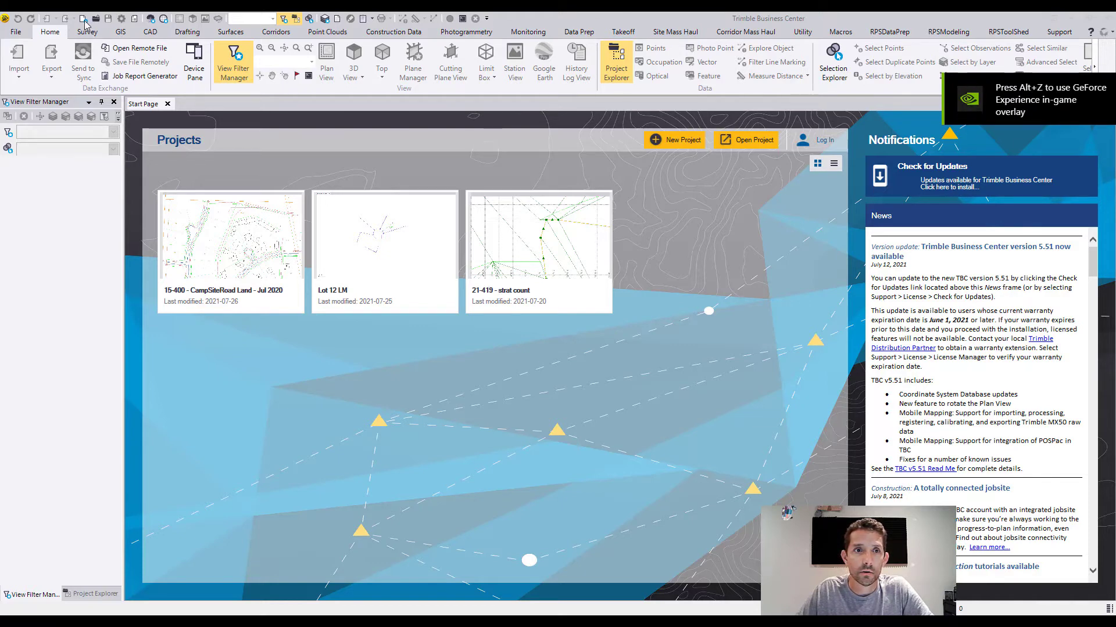
left_click(15, 33)
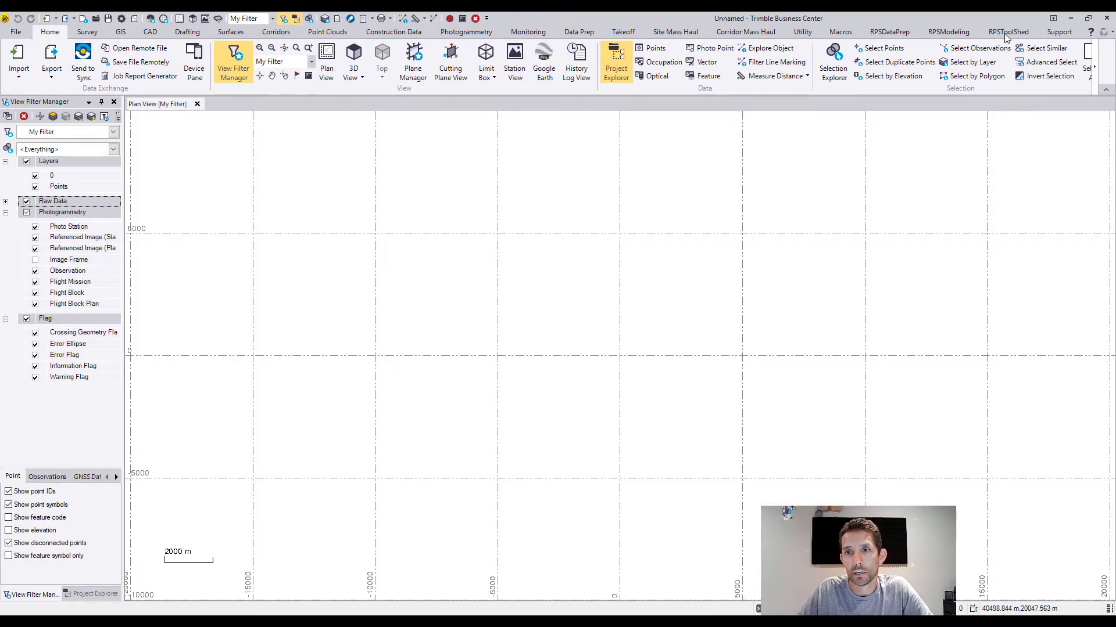
left_click(1100, 68)
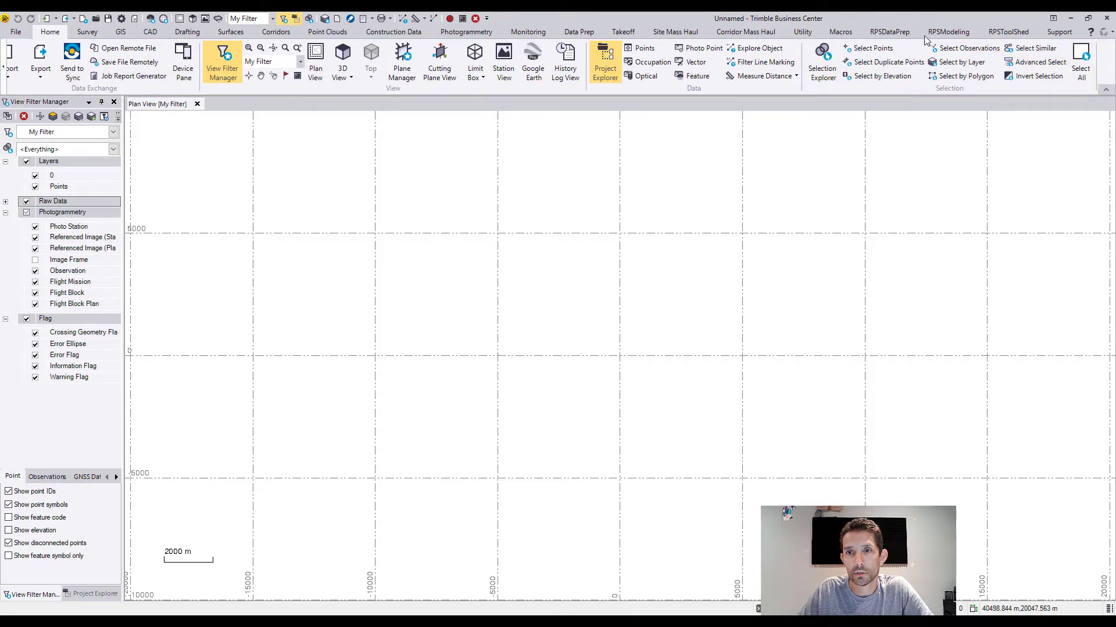
Step: Examine the commands available on the RPSToolShed ribbon tab
left_click(1008, 32)
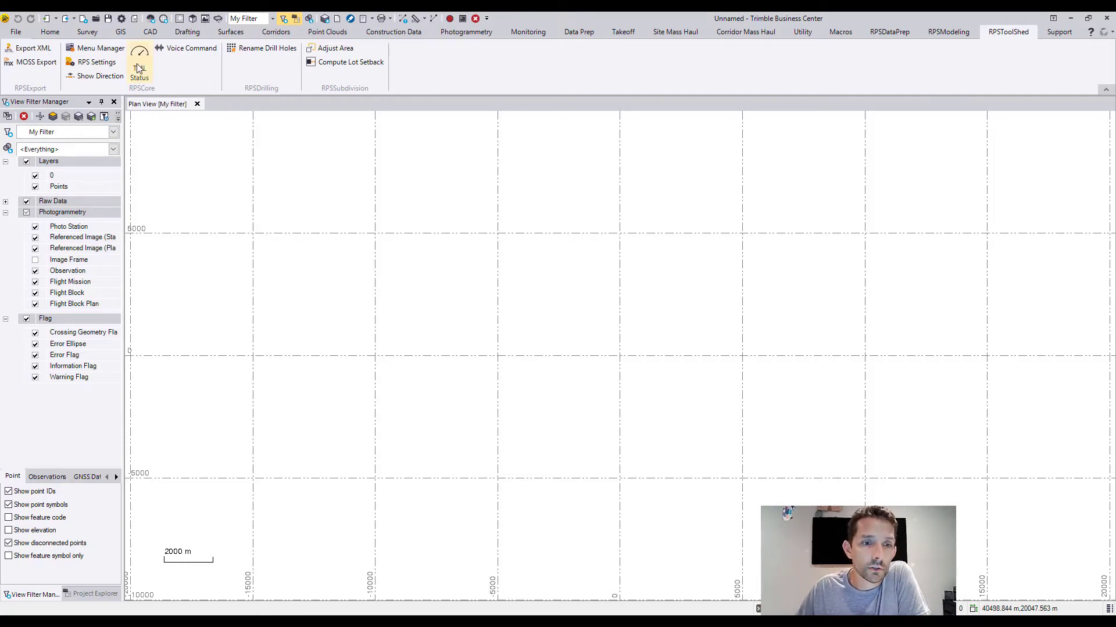
scroll(528, 252, "up", 3)
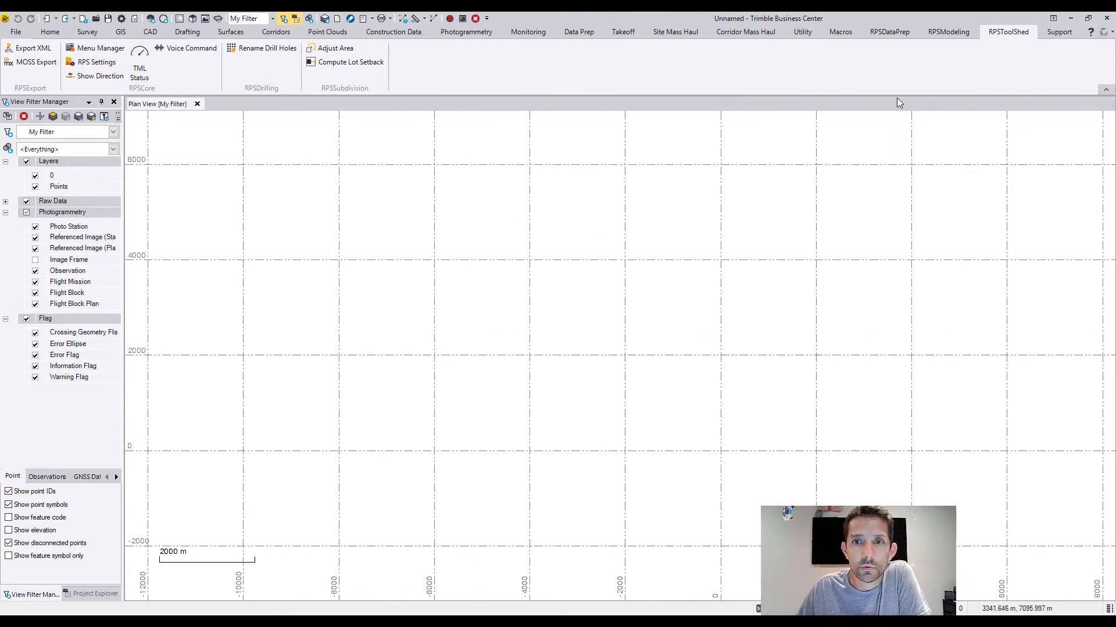
Step: Open the Options dialog and go to the External Services - Profiles page
left_click(1060, 32)
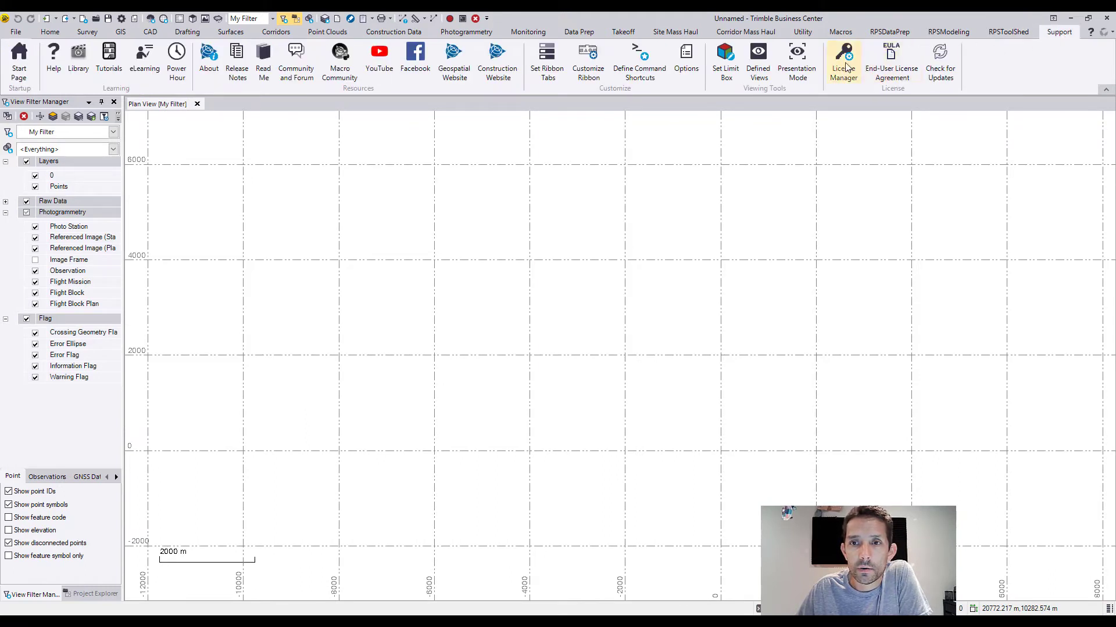
left_click(687, 61)
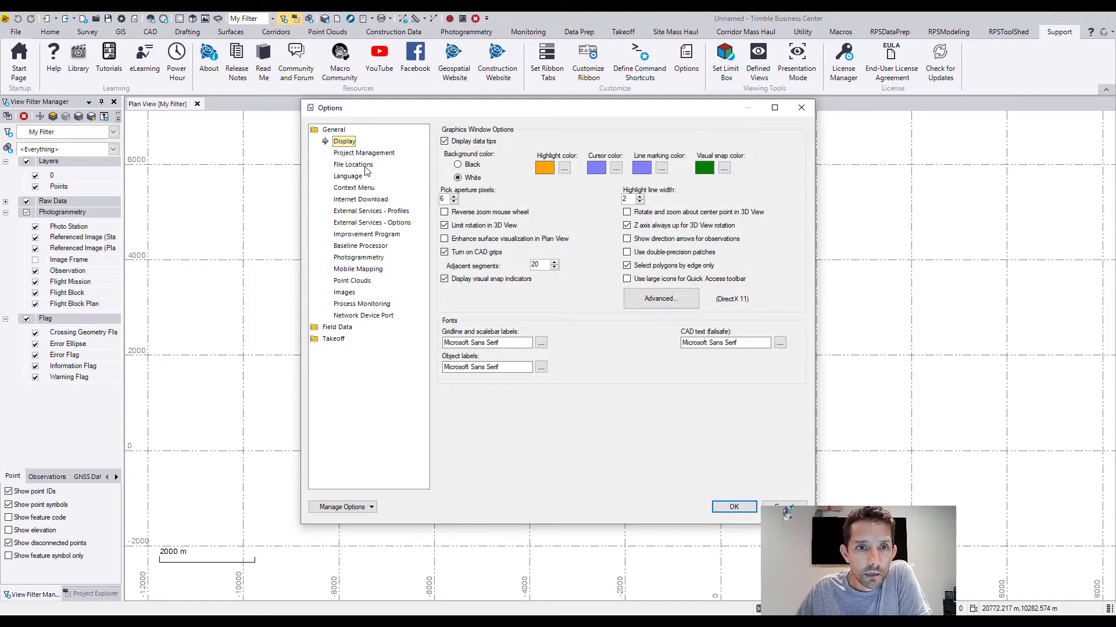
left_click(395, 211)
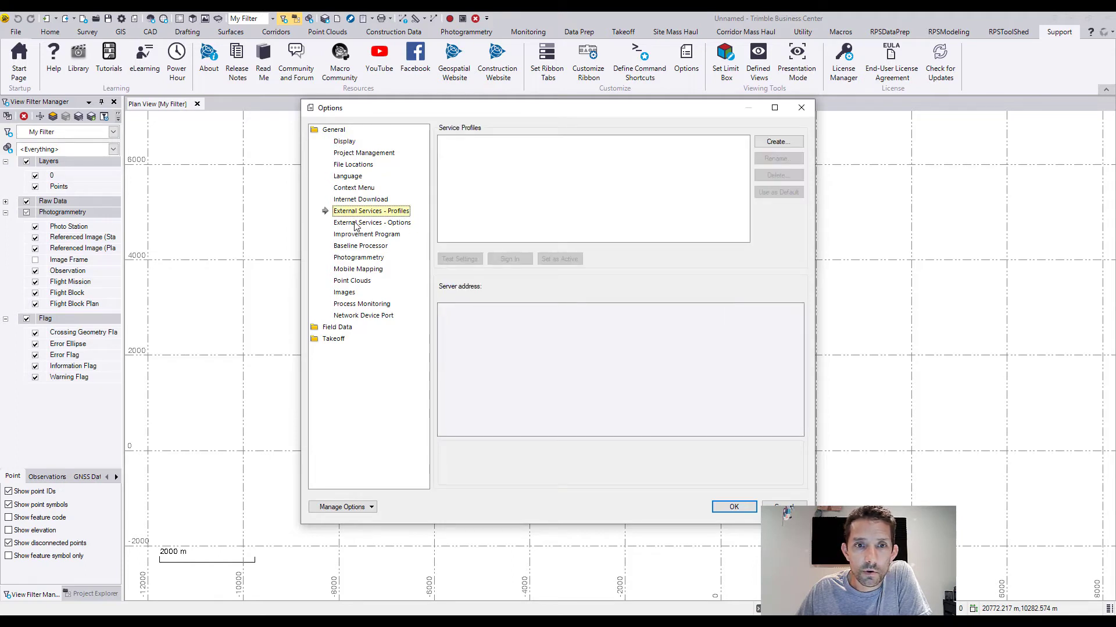
key("Down")
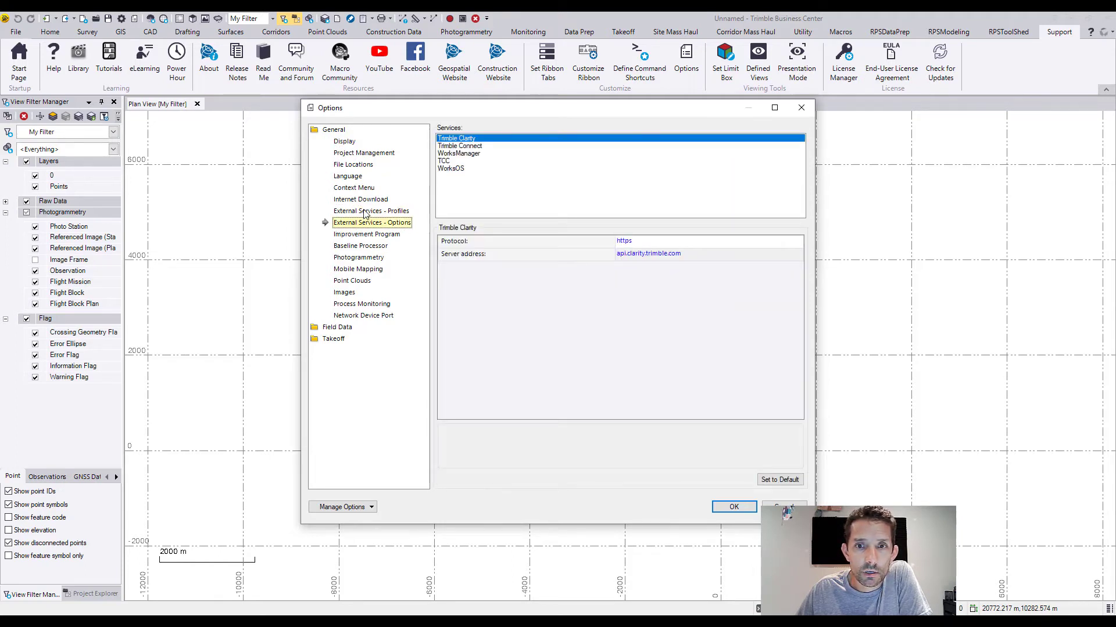
left_click(365, 212)
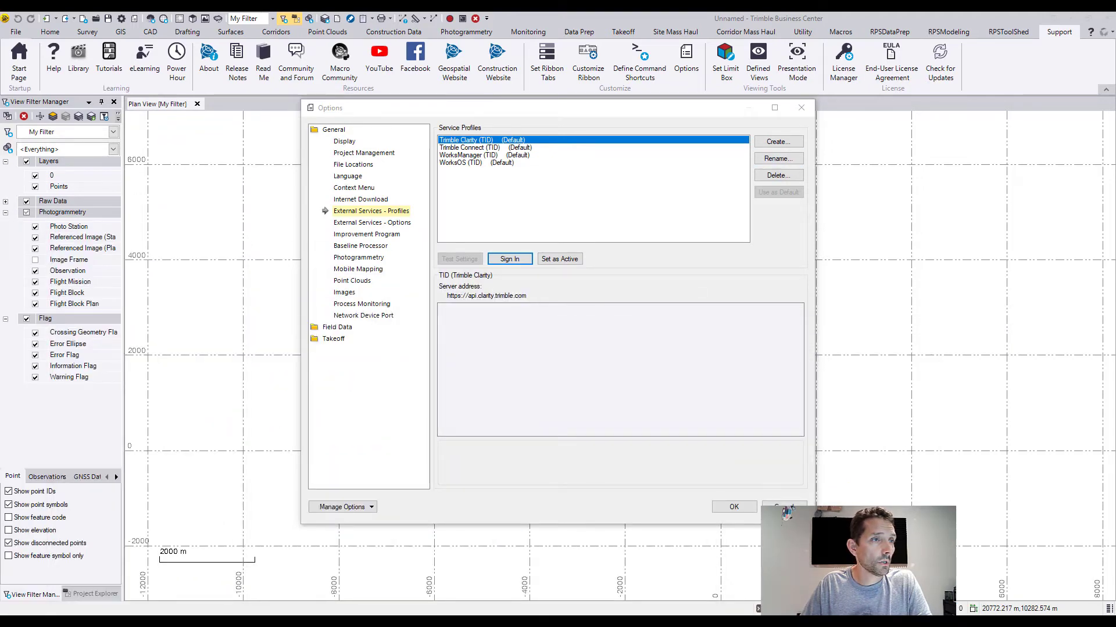
Step: Start signing in to Trimble Identity and enter the account e-mail as the username
left_click_drag(1113, 220, 613, 77)
left_click(809, 284)
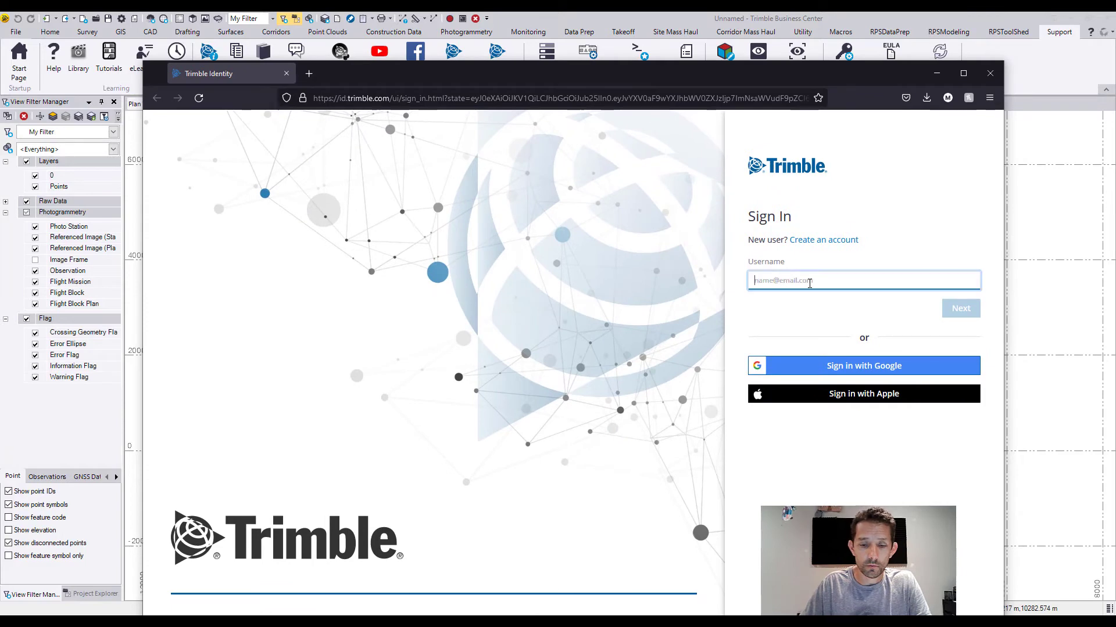
type("mitch")
key("BackSpace")
key("BackSpace")
key("BackSpace")
key("BackSpace")
key("BackSpace")
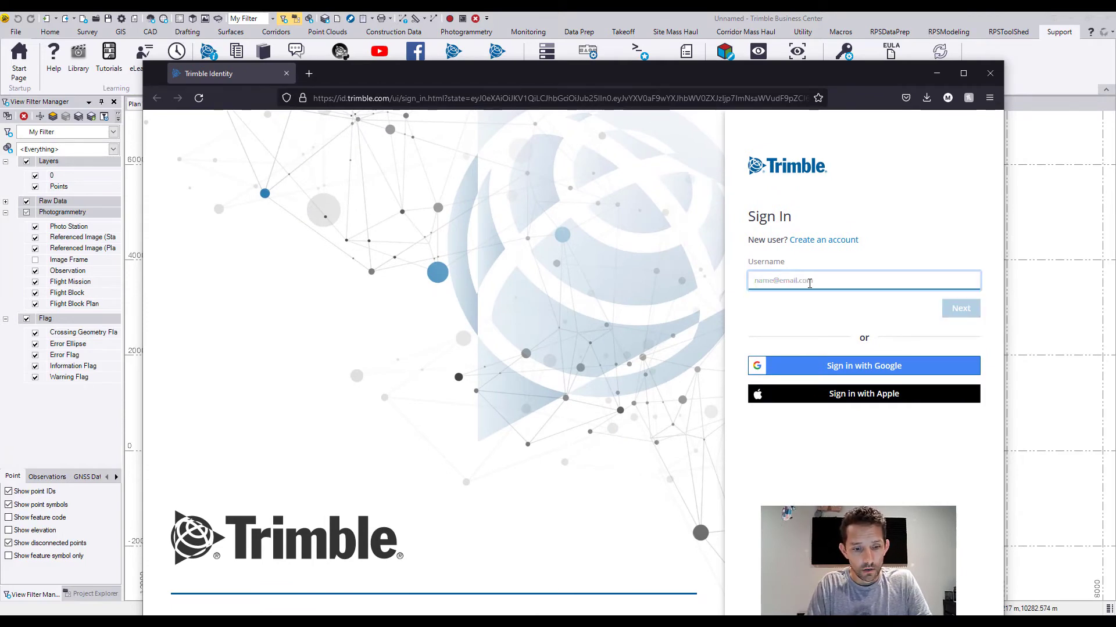
key("ctrl+v")
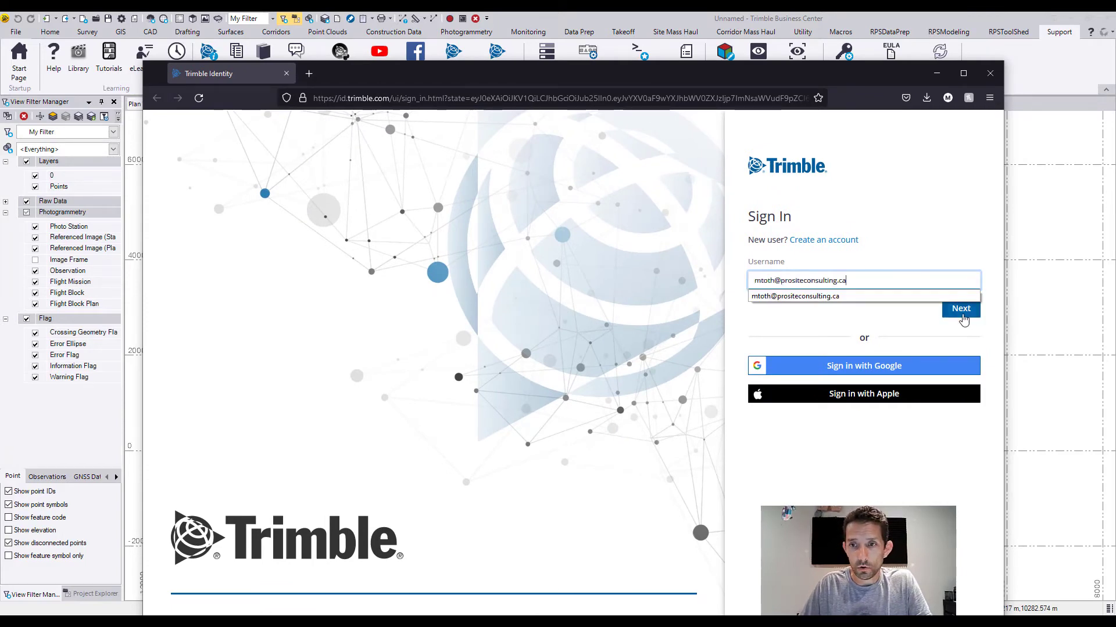
left_click(962, 314)
Step: Fill in the account password, sign in, and save the password in the browser
left_click(842, 287)
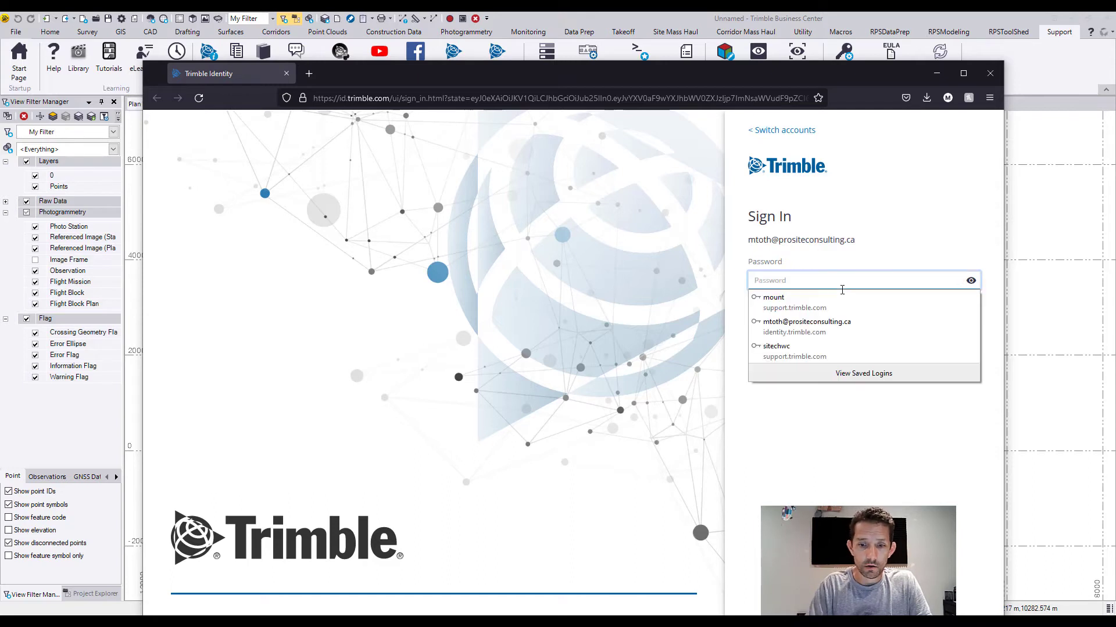
left_click(808, 326)
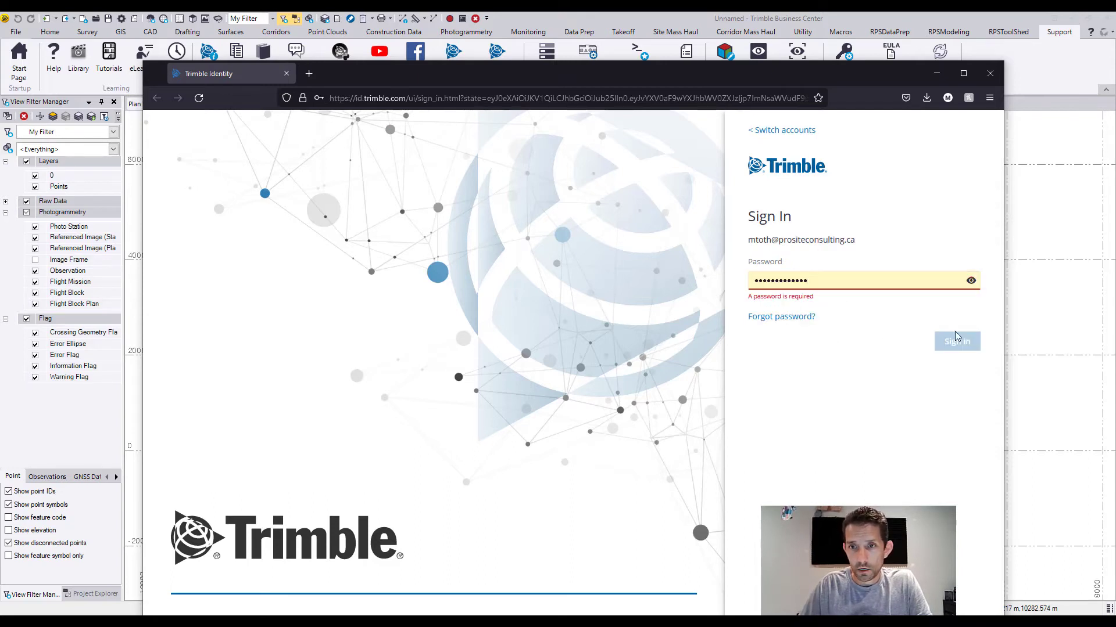
left_click(953, 344)
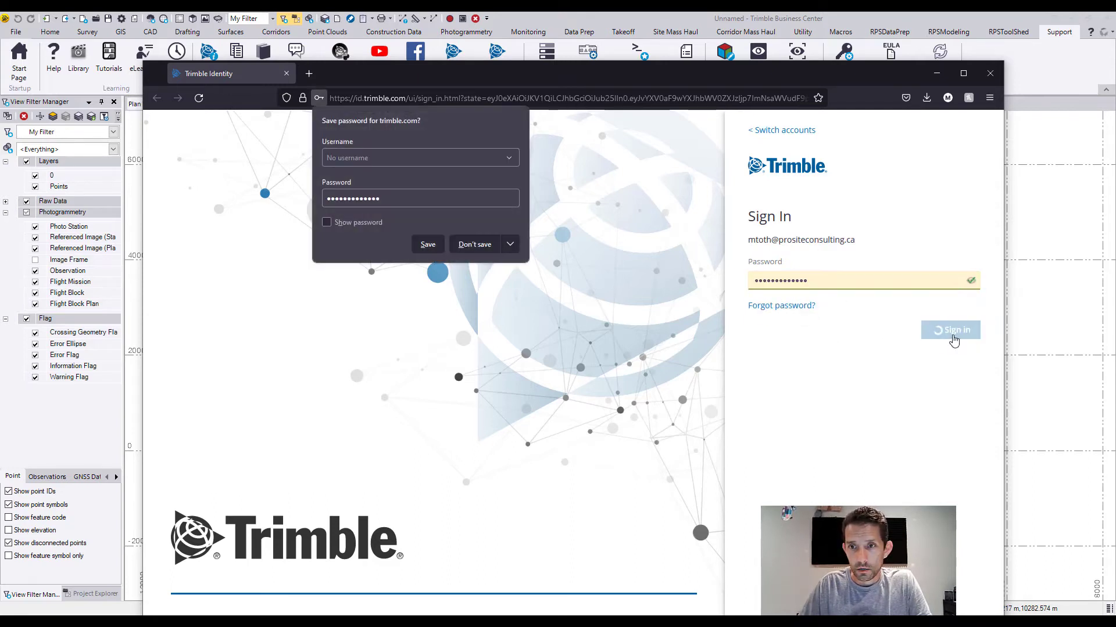
left_click(427, 245)
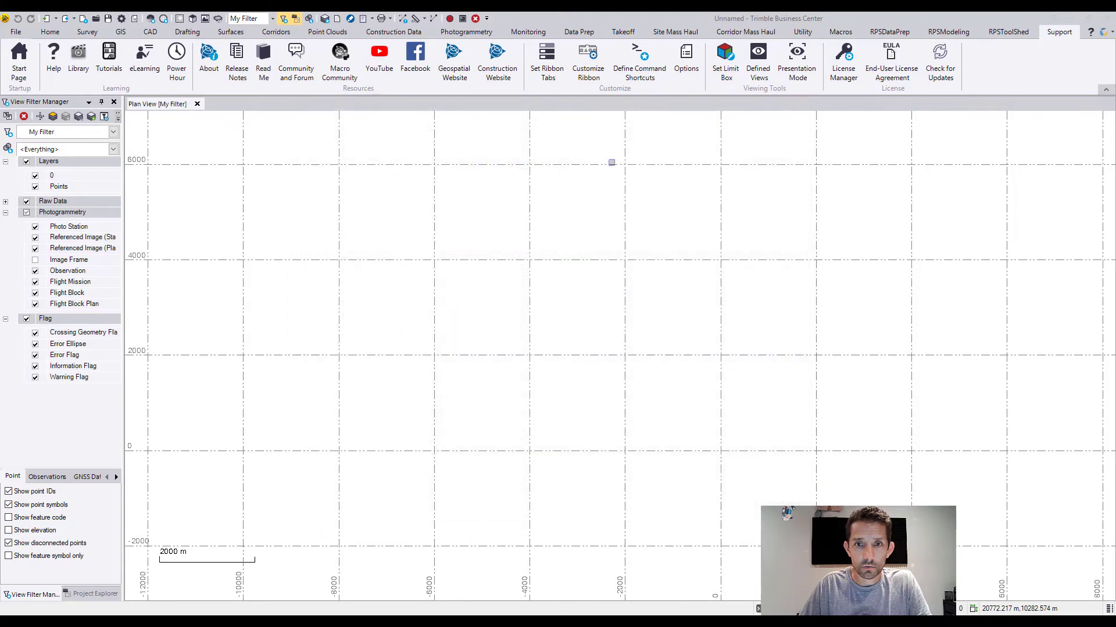
Step: Close the Options dialog and run TML Status from the RPSToolShed tab, dismissing the new-version notification
left_click(734, 506)
left_click(1008, 32)
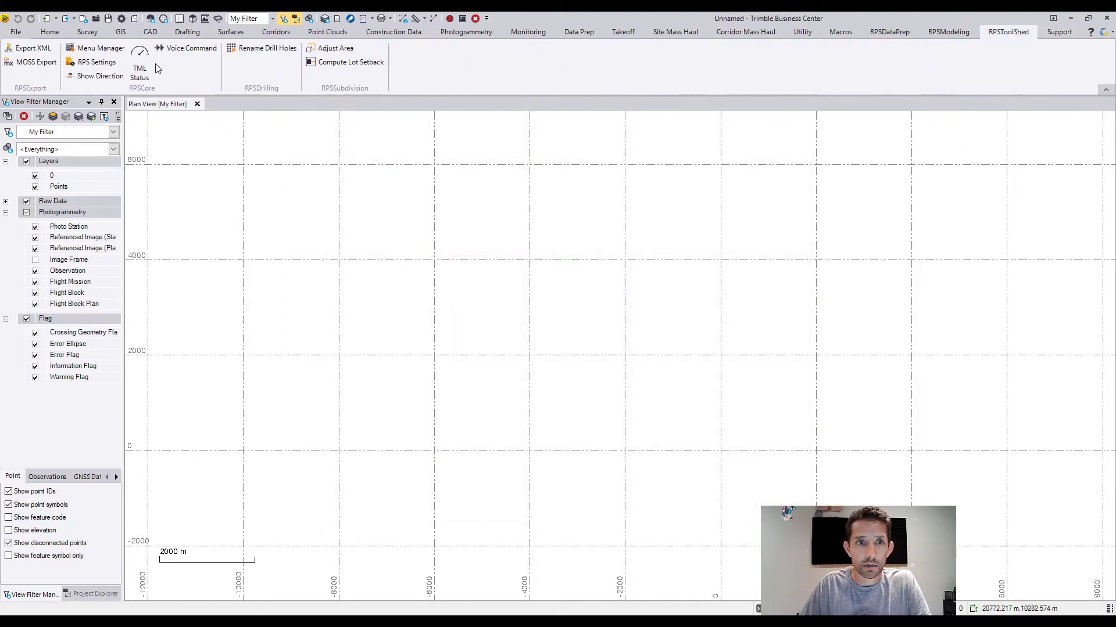
left_click(138, 65)
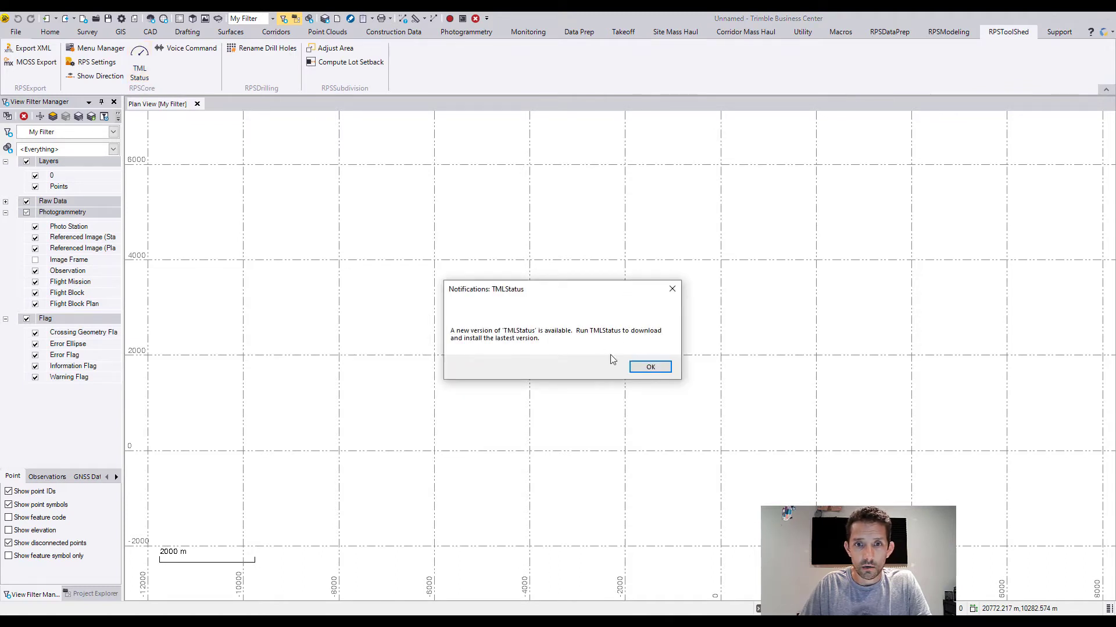
left_click(650, 367)
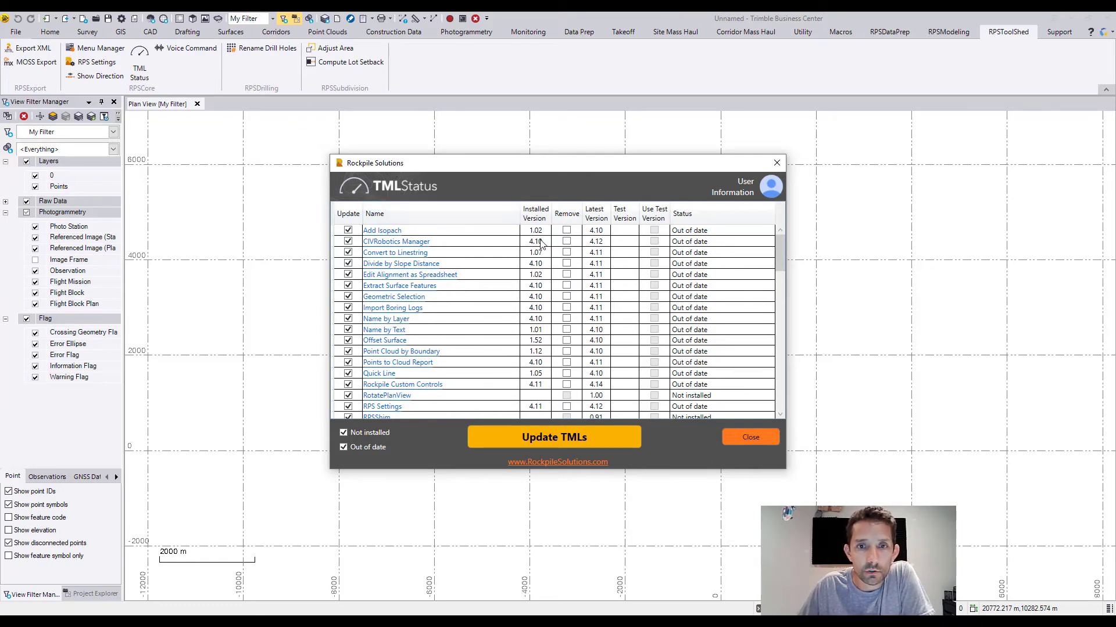
Step: Update all not-installed and out-of-date TMLs in TML Status and close the update log
scroll(494, 232, "down", 15)
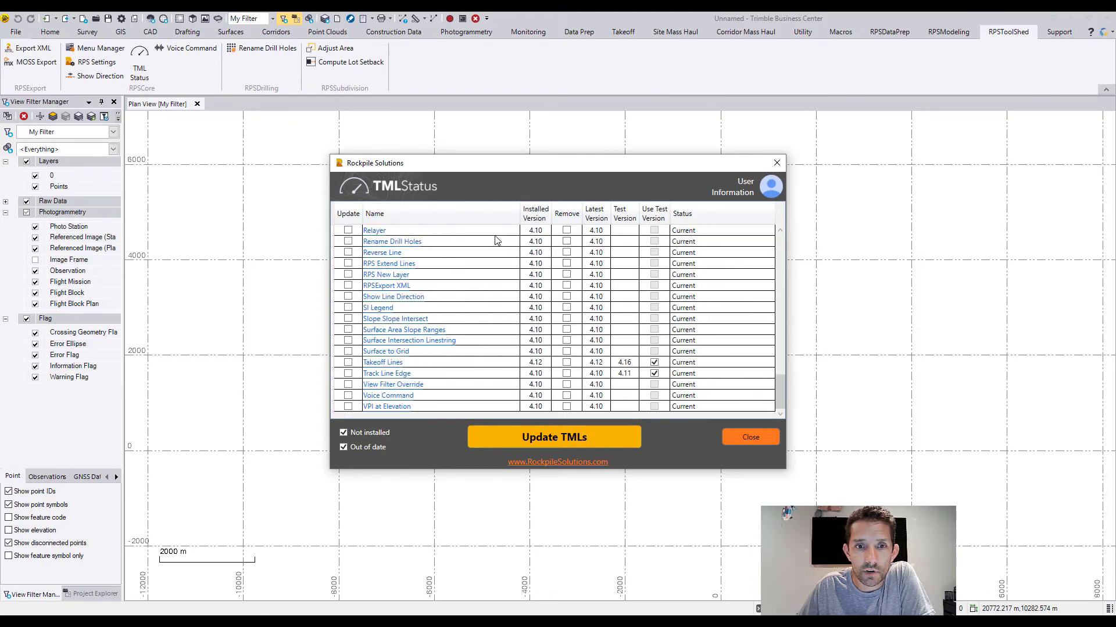
scroll(497, 244, "up", 15)
scroll(500, 250, "up", 3)
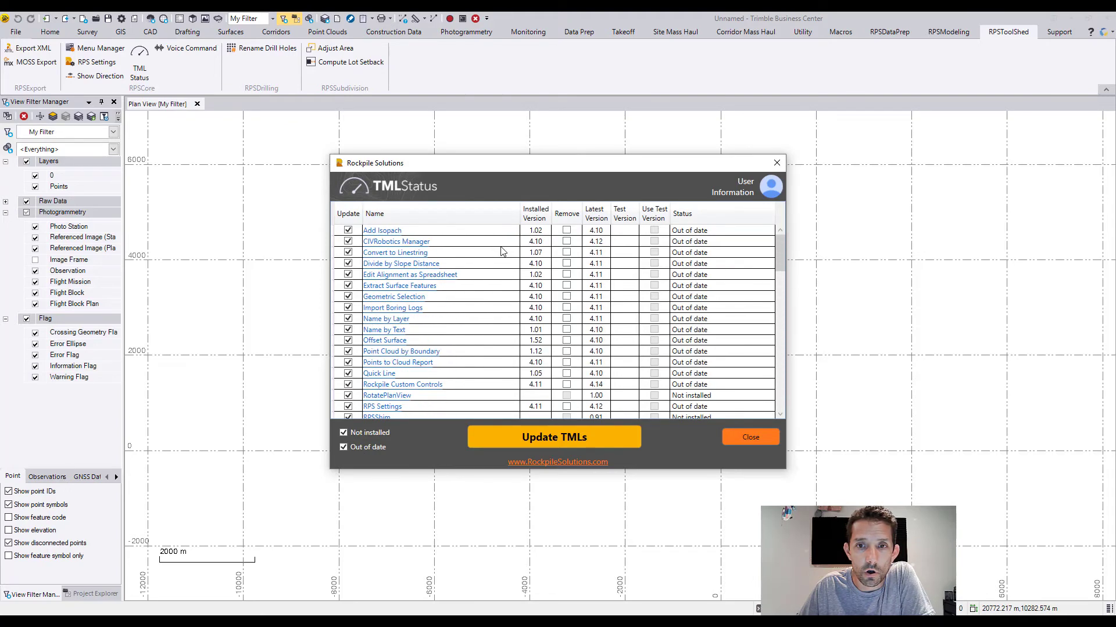
scroll(500, 249, "down", 6)
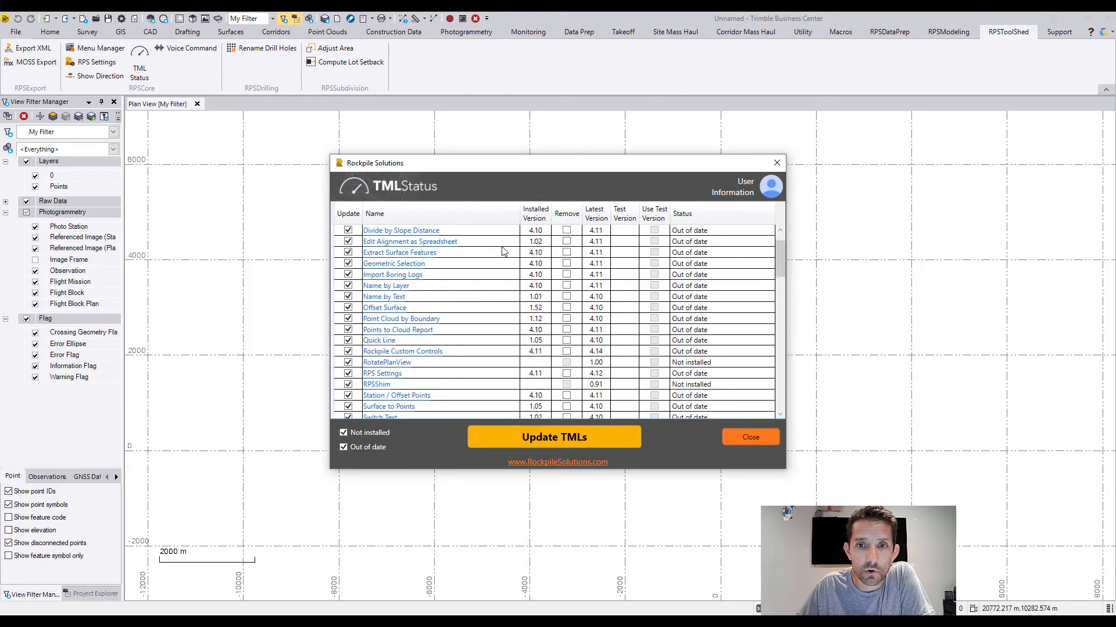
left_click(527, 442)
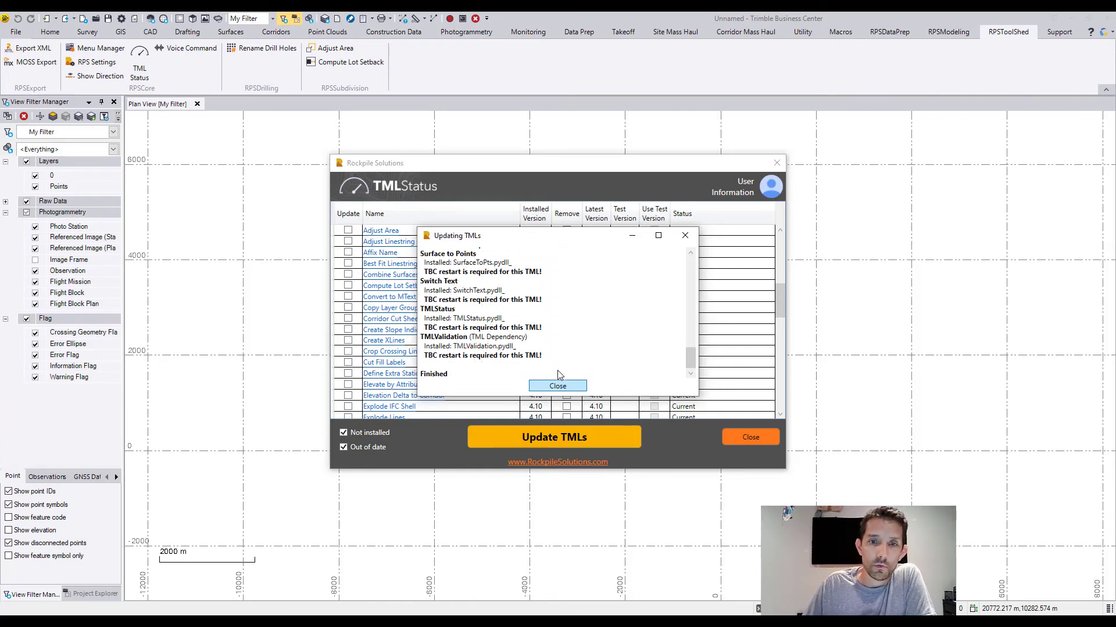
left_click(558, 385)
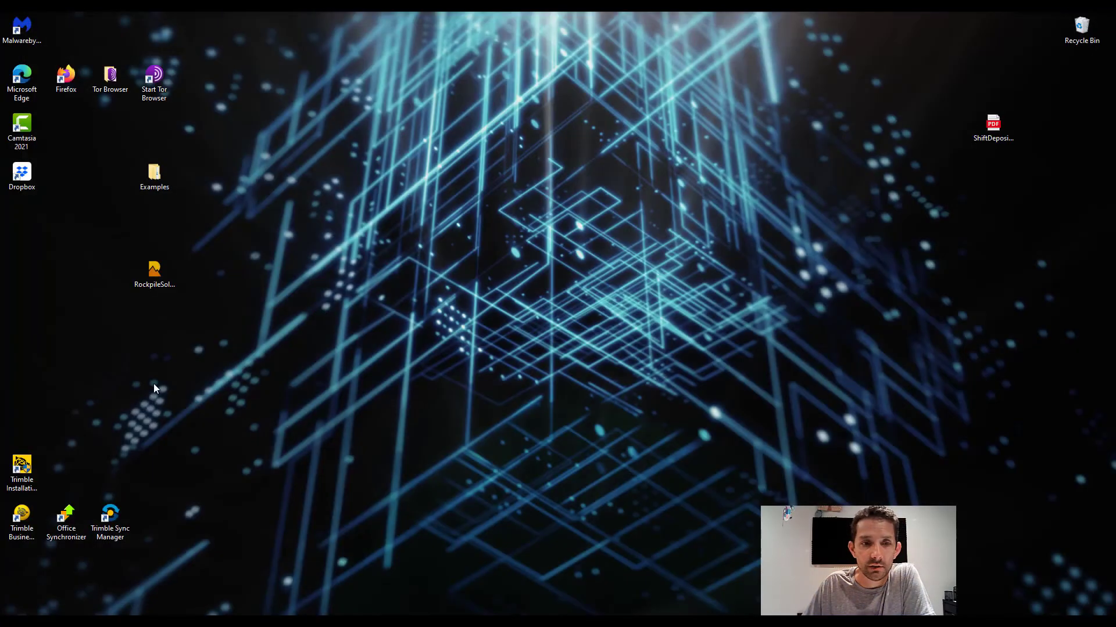
Step: Relaunch Trimble Business Center
double_click(27, 518)
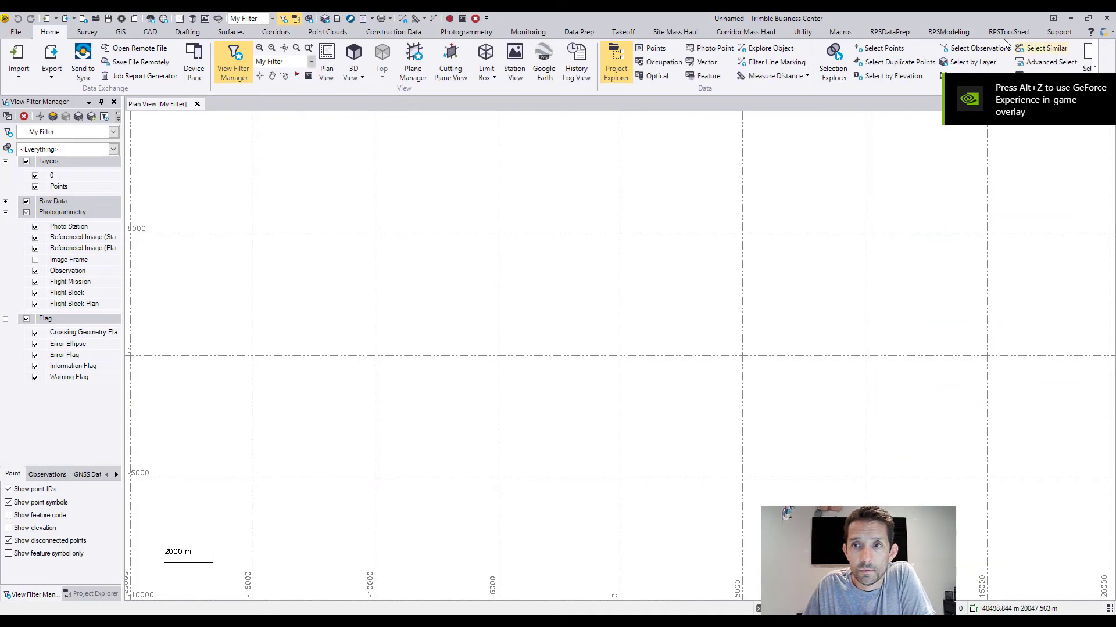
Step: Review the commands on the RPSDataPrep, RPSModeling and RPSToolShed ribbon tabs after the update
left_click(897, 35)
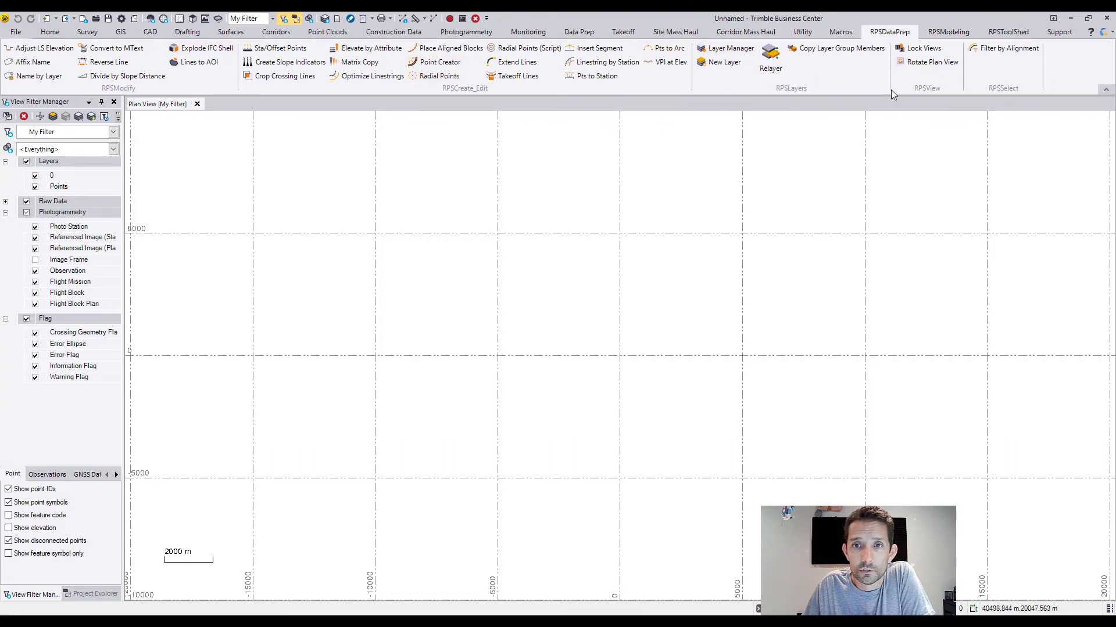
left_click(947, 33)
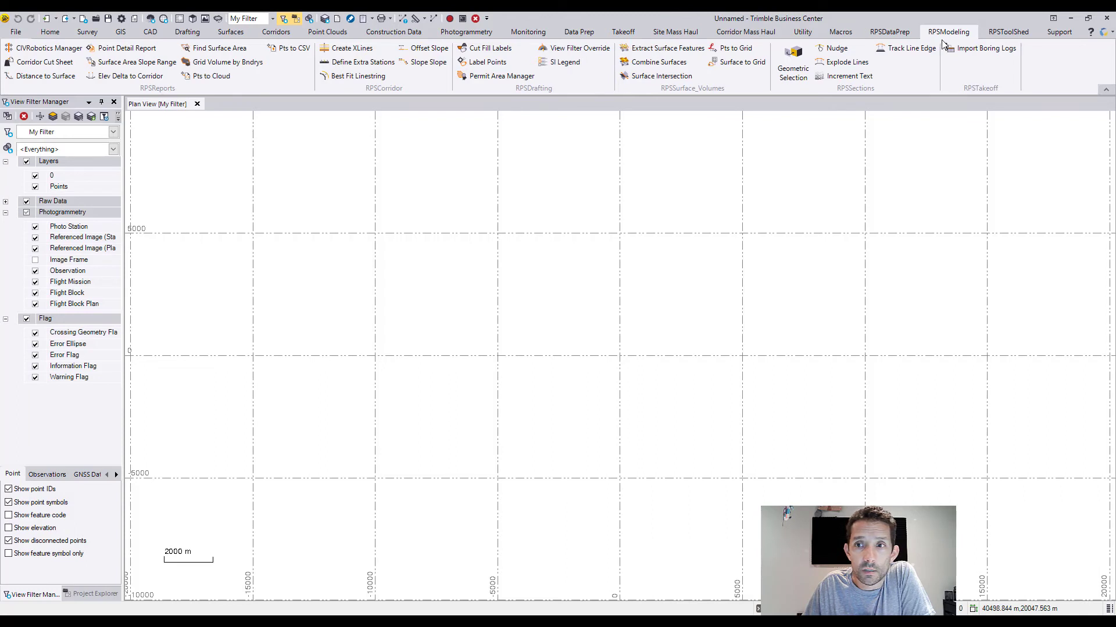
left_click(1014, 34)
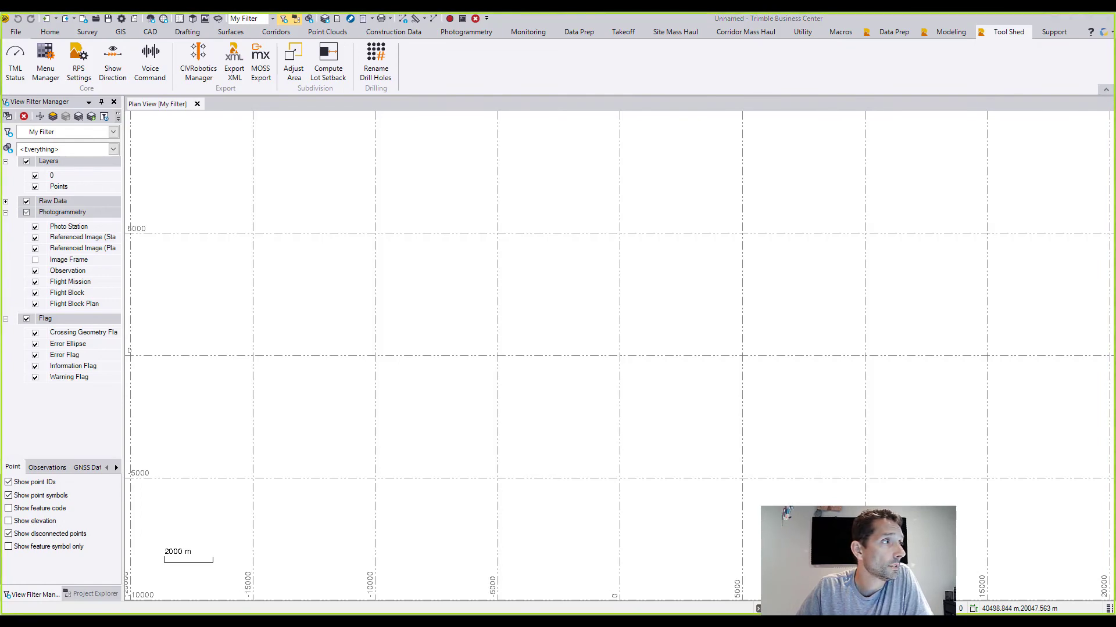
Step: Switch to the browser and read the Rockpile Solutions home page announcement for Commands 4.1
left_click_drag(0, 152, 466, 33)
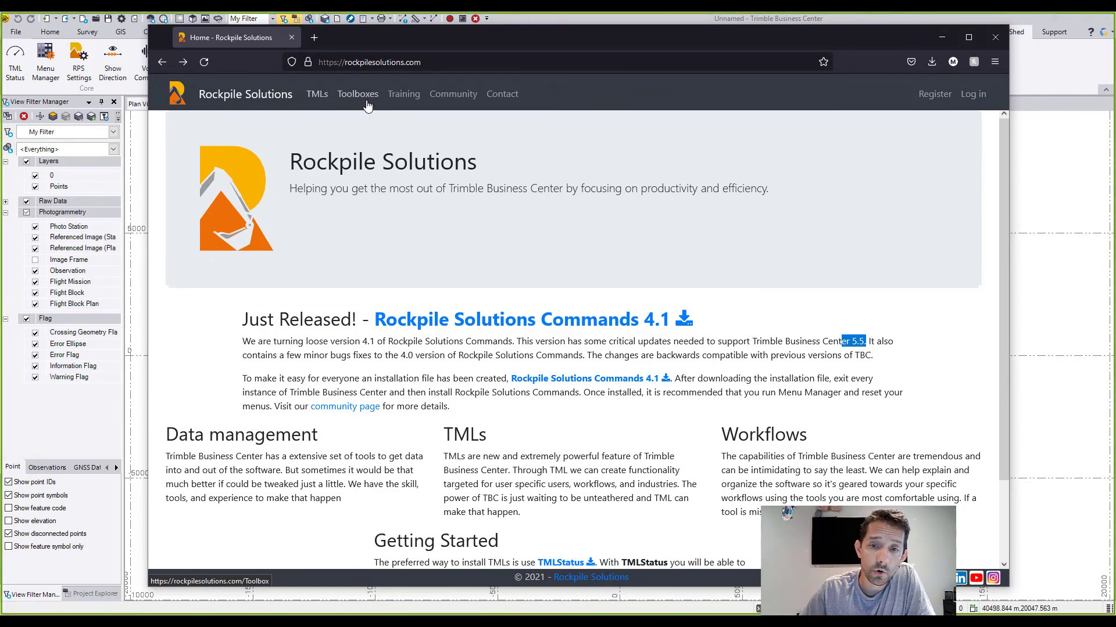
scroll(531, 261, "down", 2)
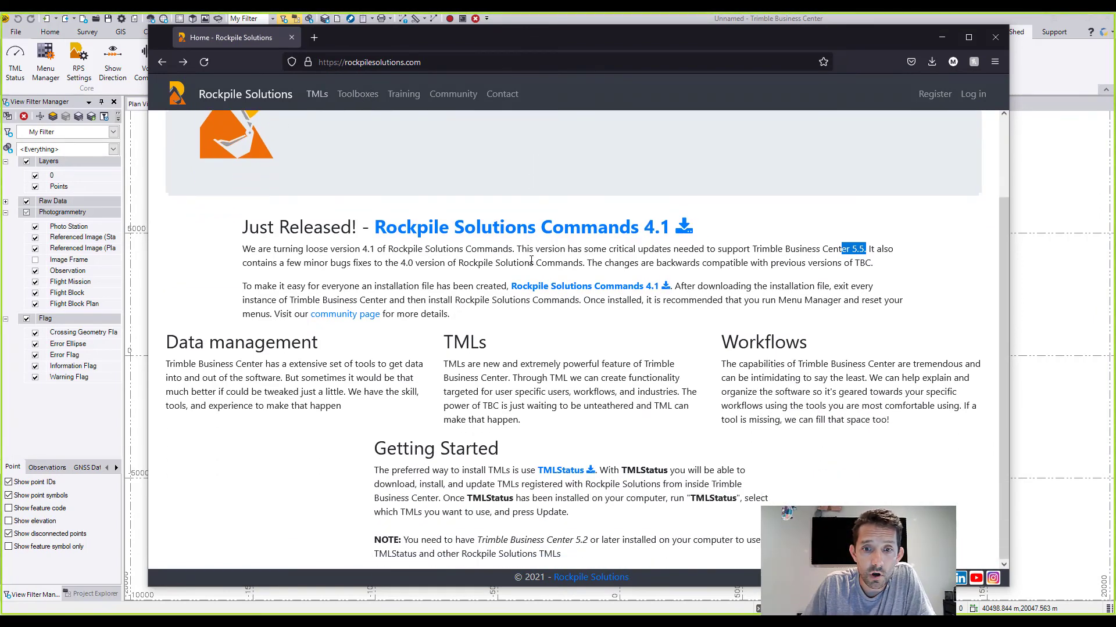
scroll(679, 404, "up", 2)
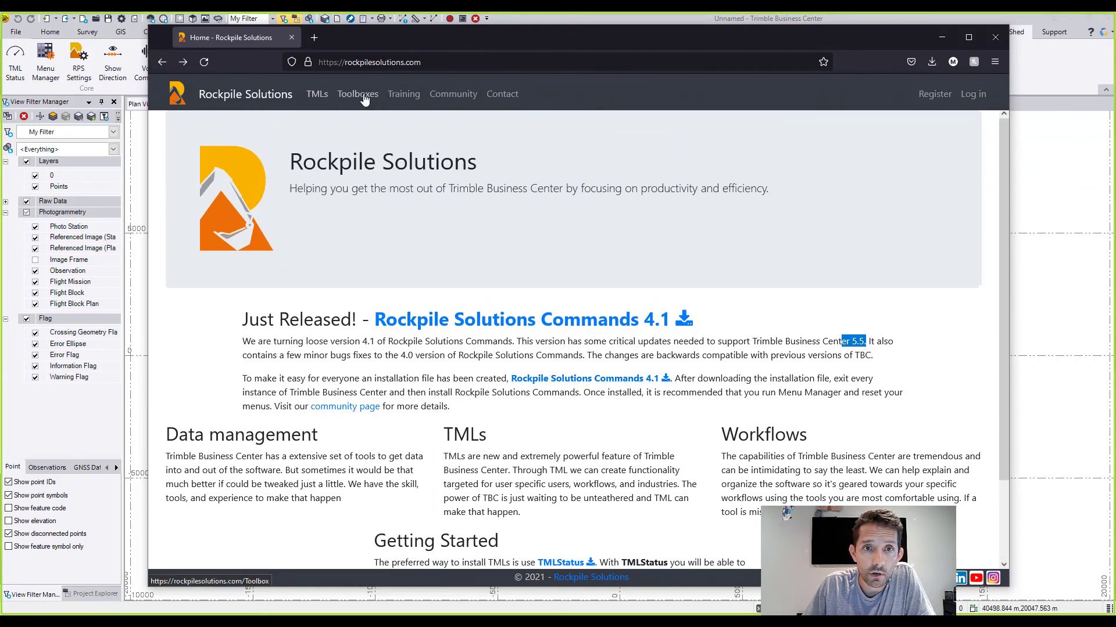
Step: Open the TMLs page and browse the list of Rockpile and Trimble commands with their revisions and toolboxes
left_click(321, 97)
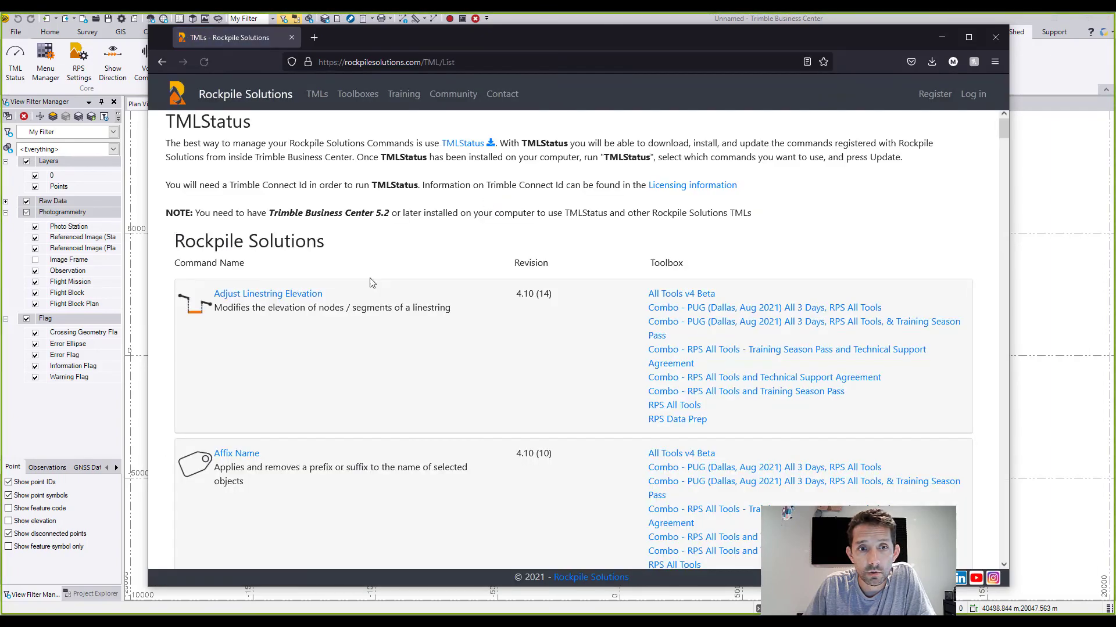
scroll(286, 299, "down", 20)
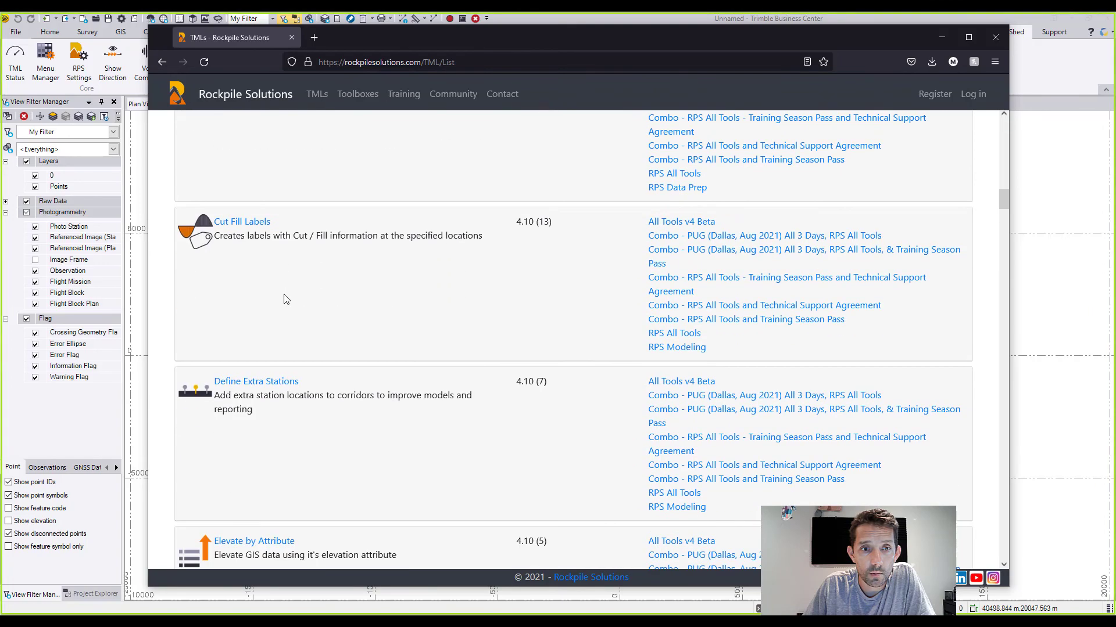
scroll(286, 299, "down", 20)
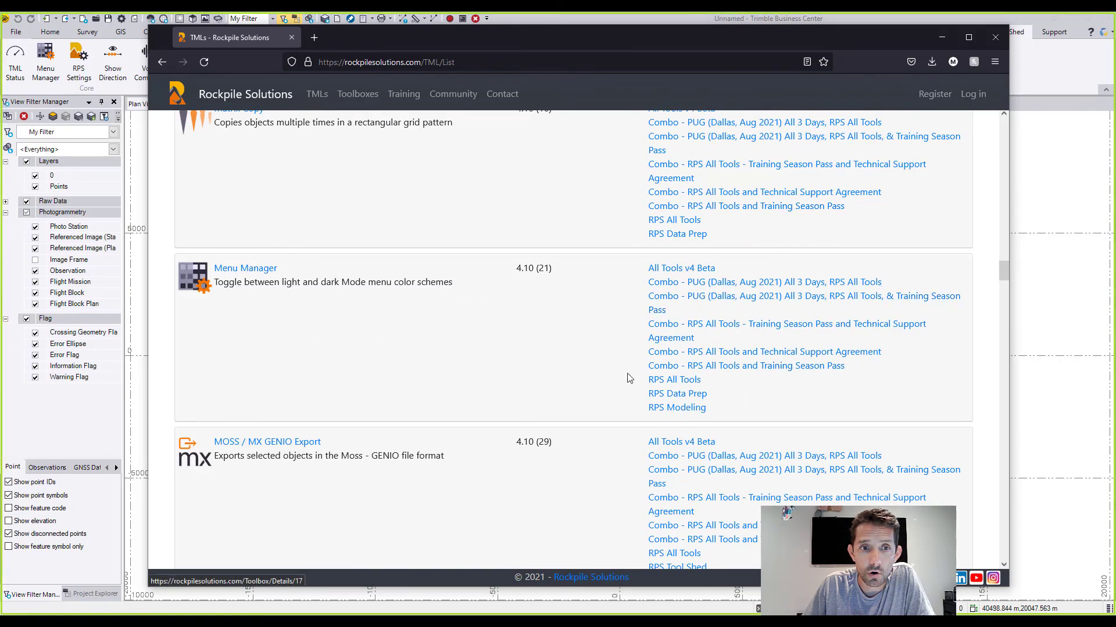
scroll(448, 356, "down", 18)
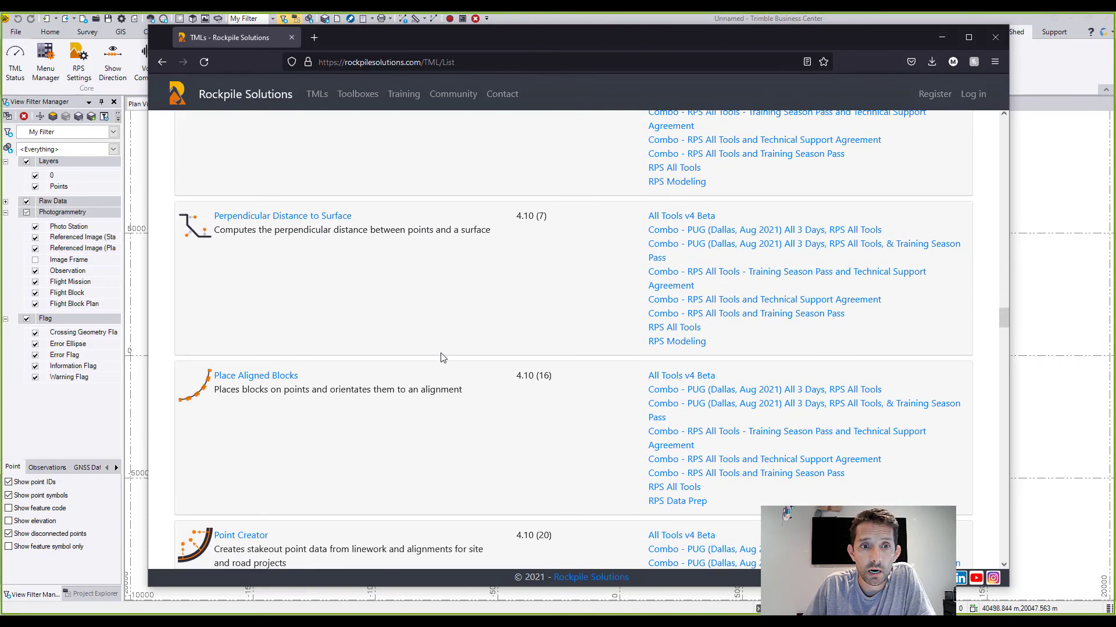
scroll(440, 358, "down", 20)
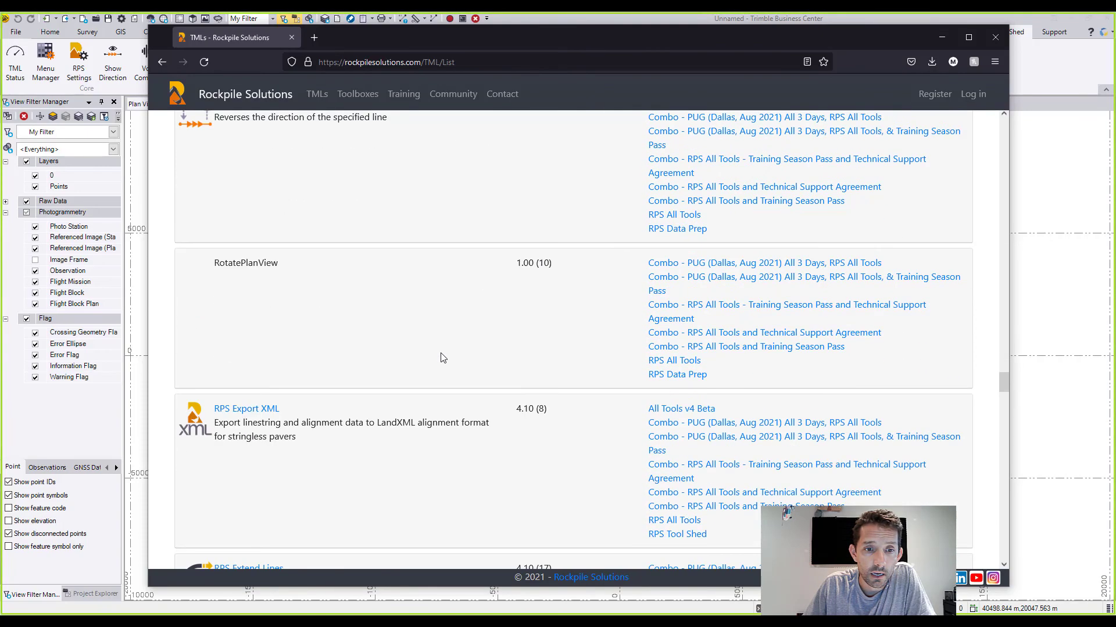
scroll(440, 357, "down", 5)
scroll(440, 358, "up", 6)
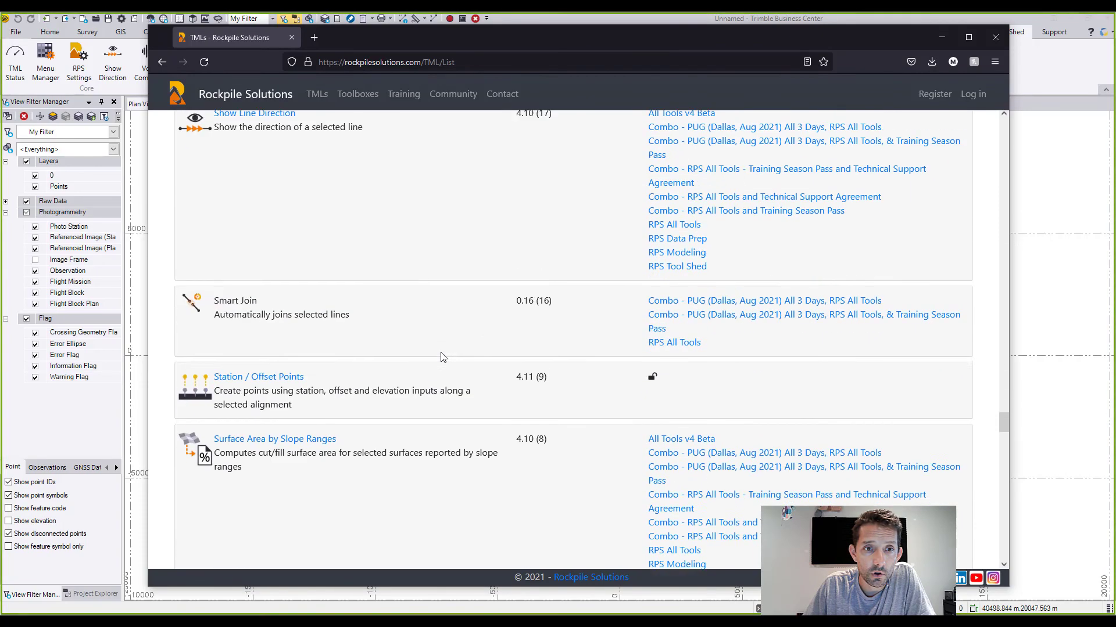
scroll(440, 357, "down", 2)
scroll(440, 357, "up", 2)
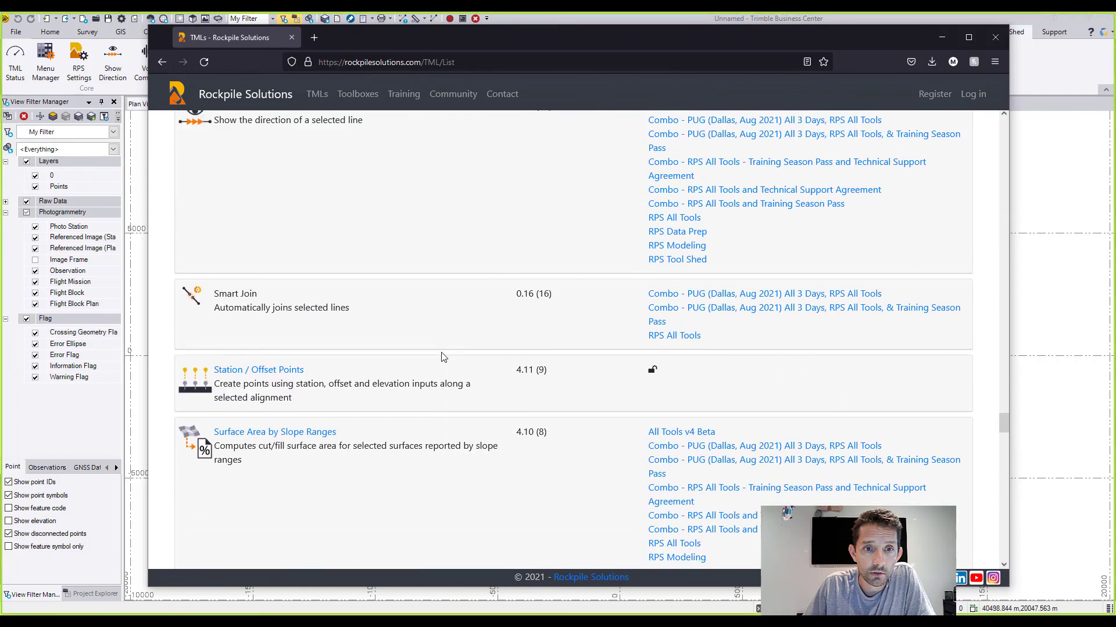
scroll(442, 357, "down", 15)
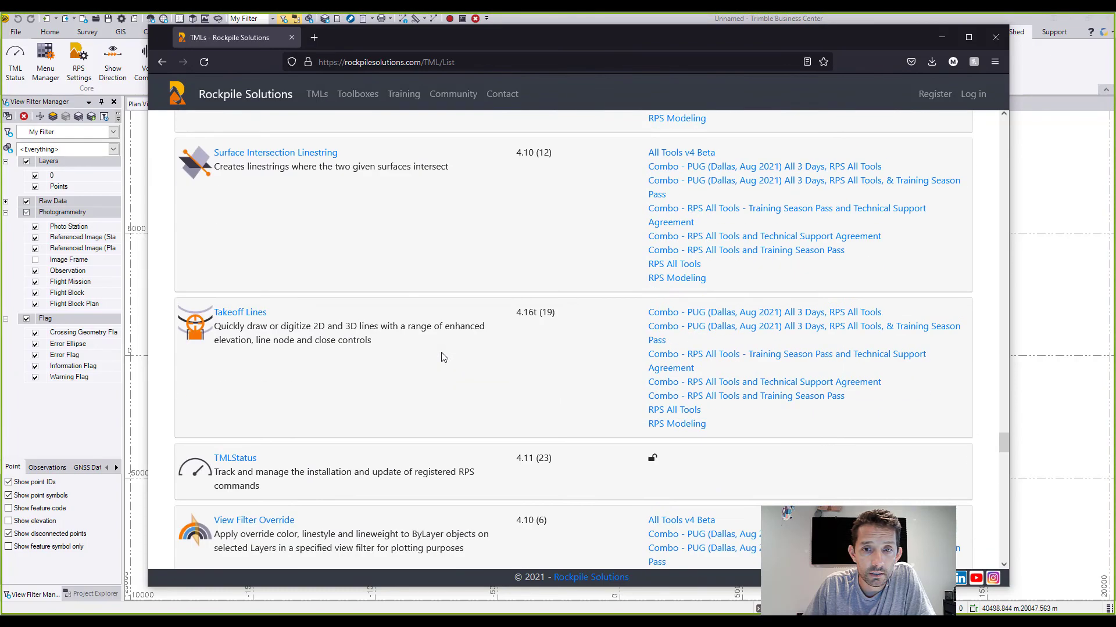
scroll(442, 357, "up", 12)
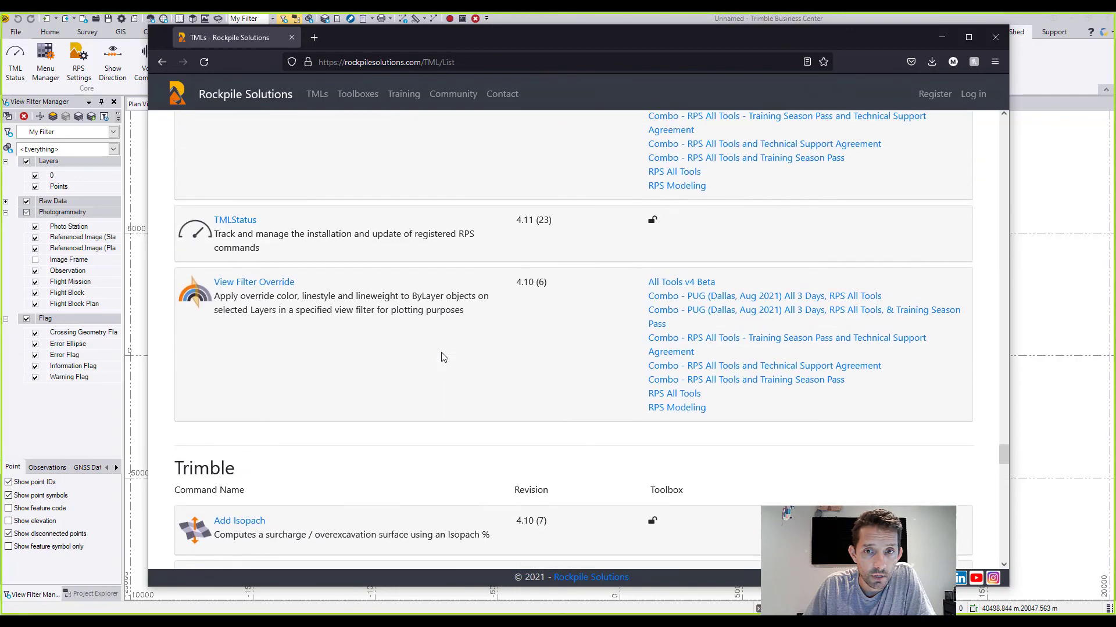
scroll(442, 357, "down", 4)
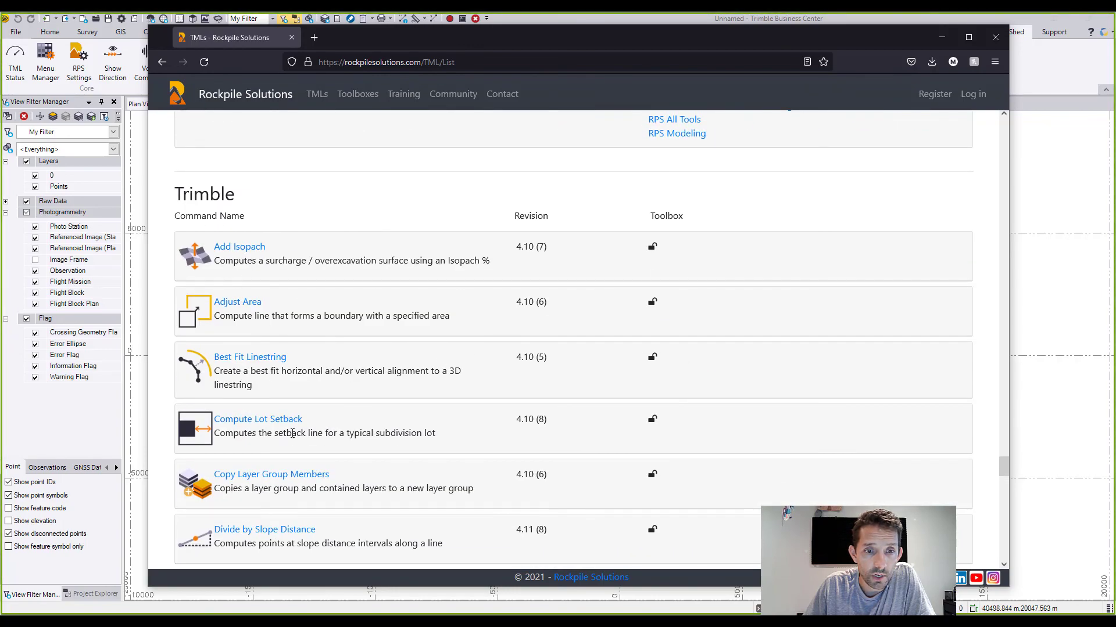
scroll(321, 338, "down", 6)
scroll(321, 338, "down", 6)
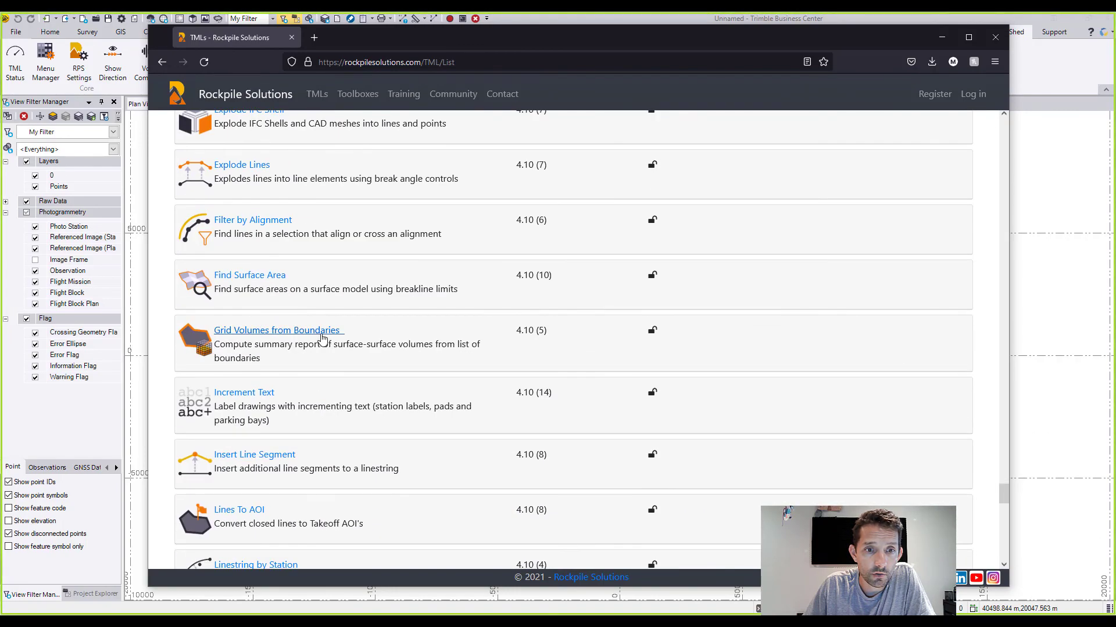
scroll(322, 328, "down", 5)
scroll(632, 320, "down", 4)
scroll(633, 318, "up", 20)
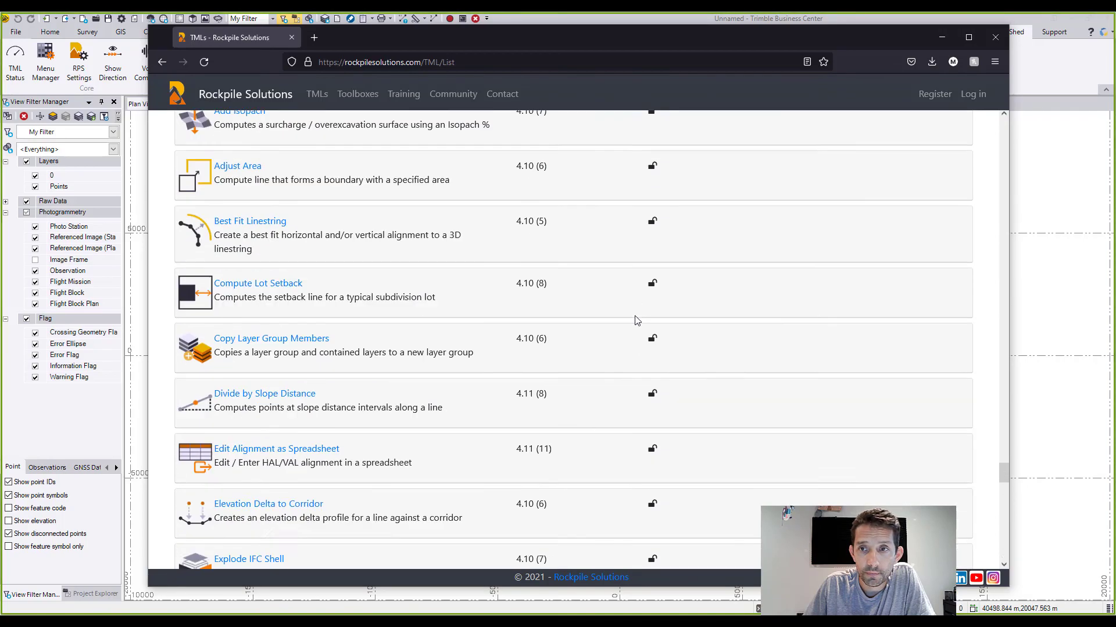
scroll(631, 312, "up", 20)
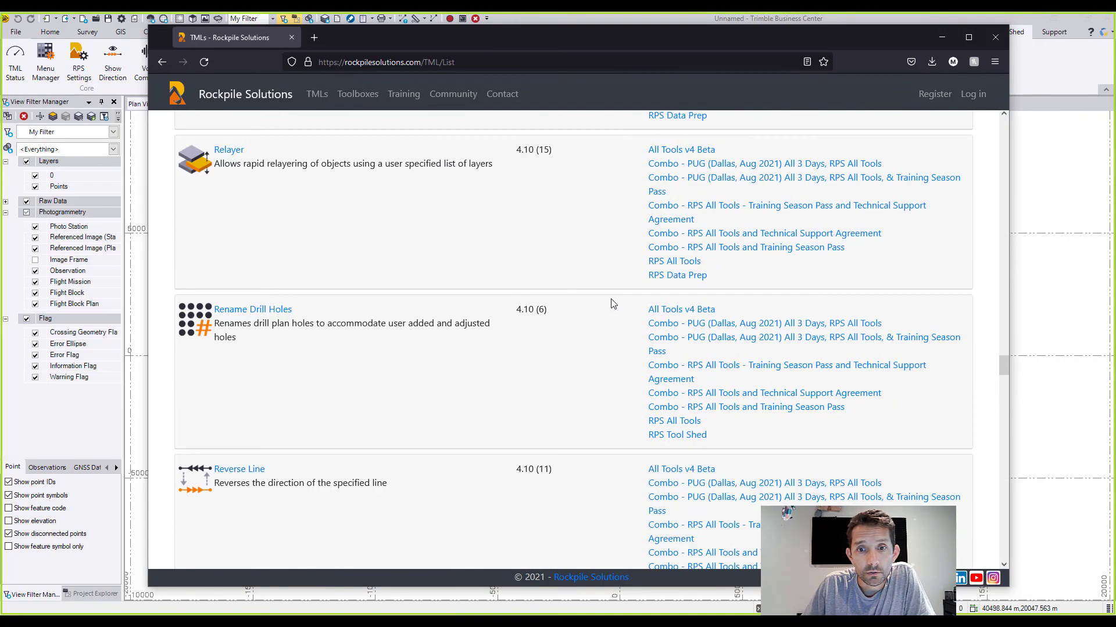
scroll(610, 302, "up", 20)
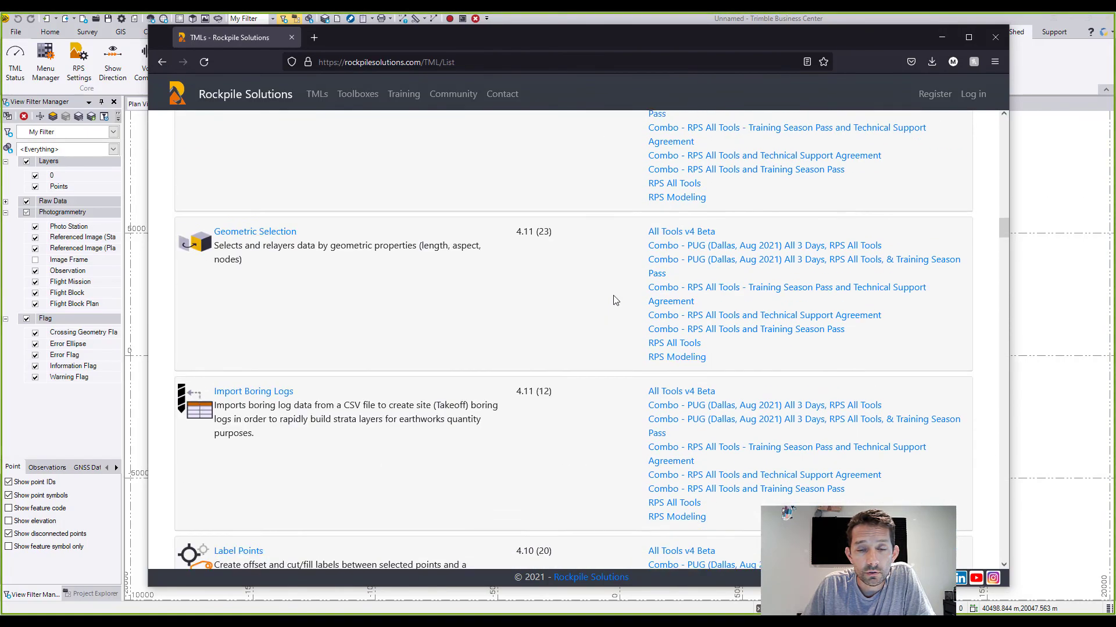
scroll(507, 214, "up", 7)
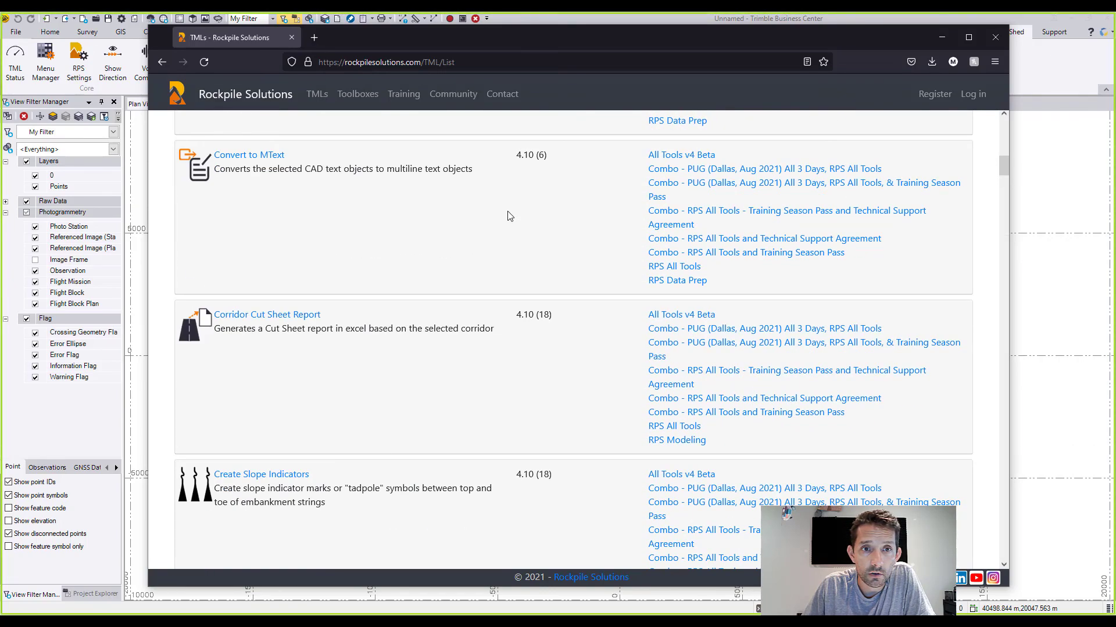